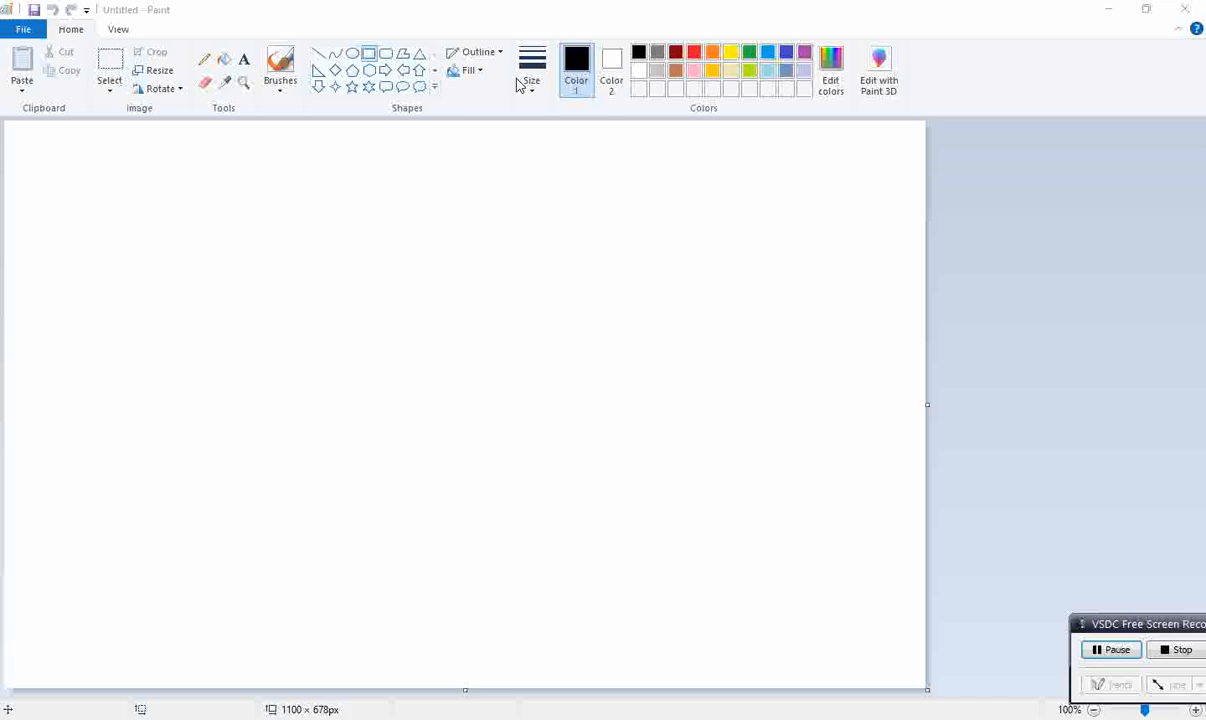
- Draw a black rectangle about 1072 × 652 px framing nearly the whole canvas and set its outline thickness to 3 px
left_click(530, 90)
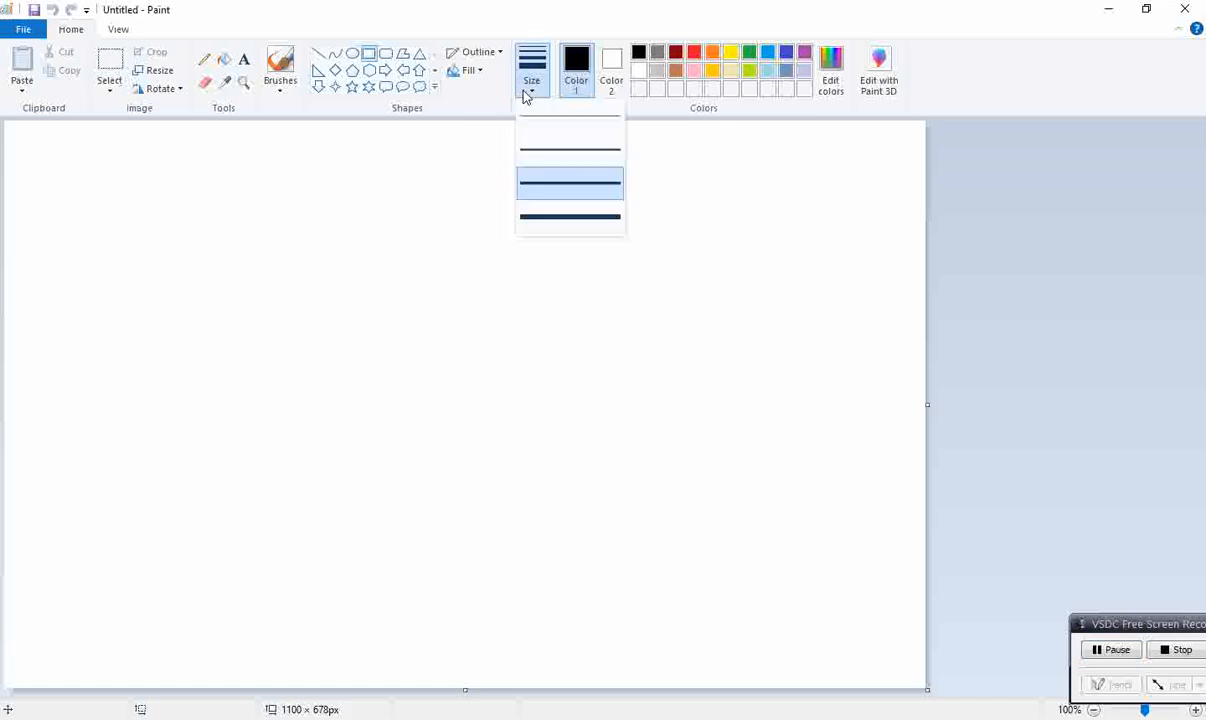
left_click(569, 214)
left_click_drag(172, 146, 898, 676)
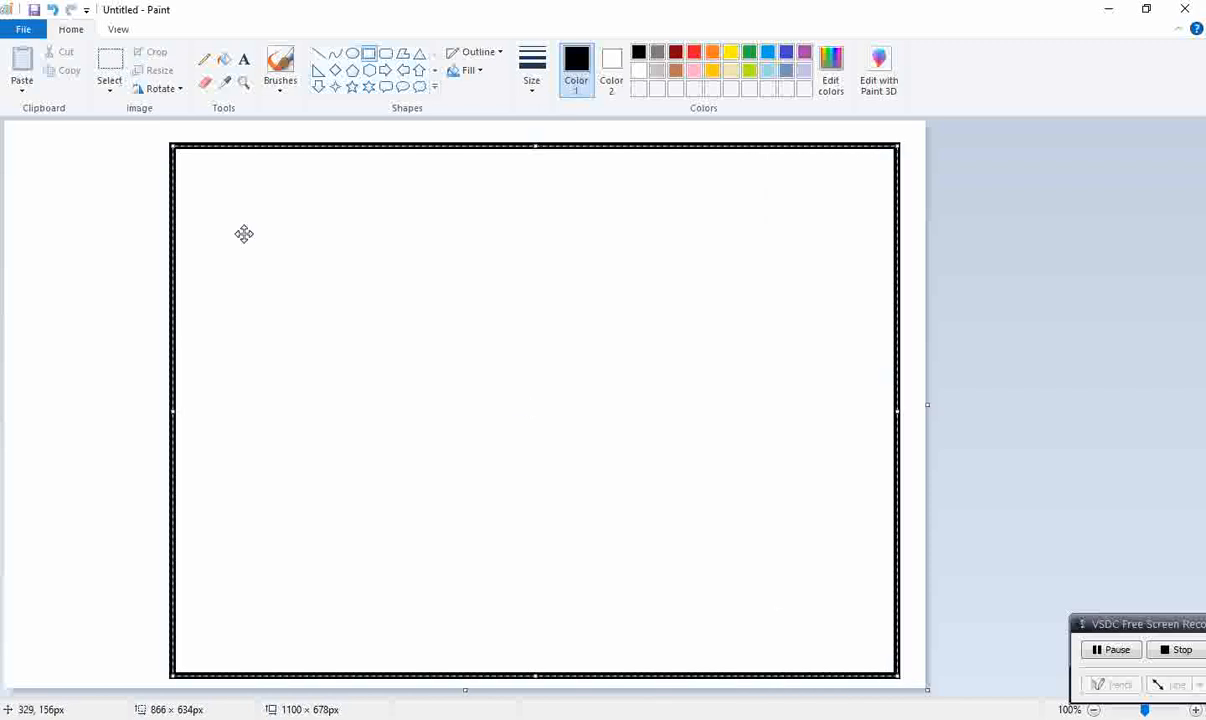
left_click_drag(172, 146, 12, 130)
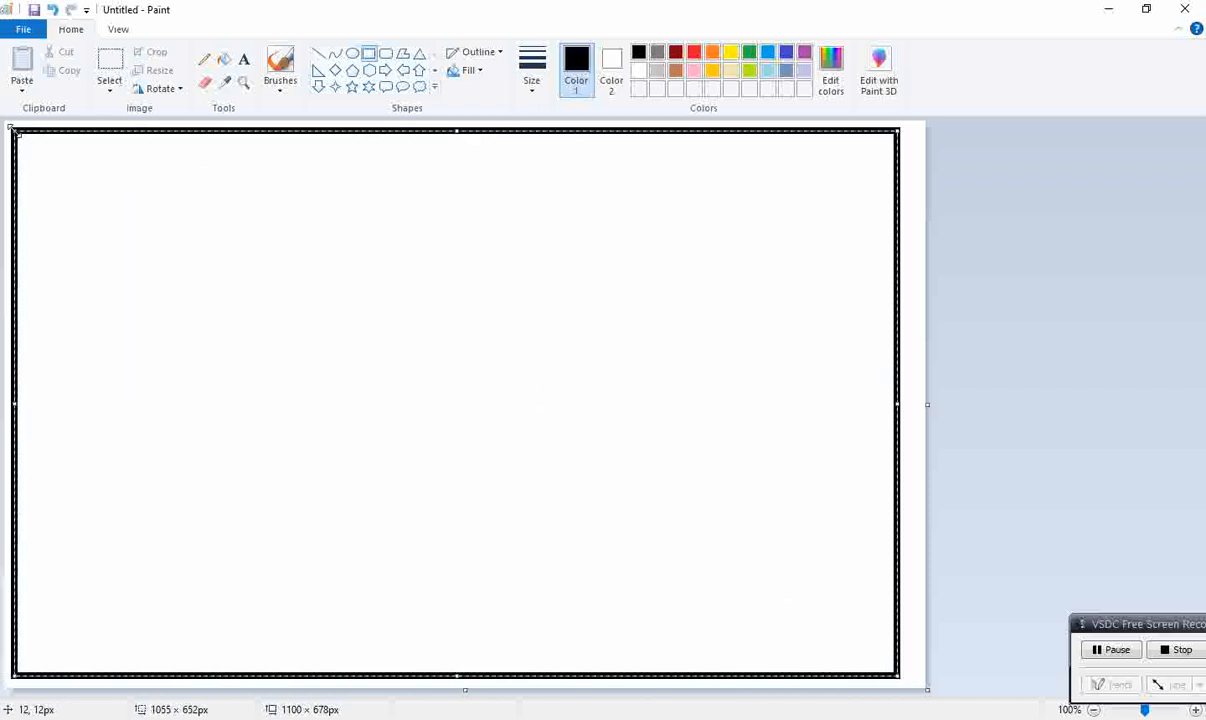
left_click_drag(899, 406, 911, 407)
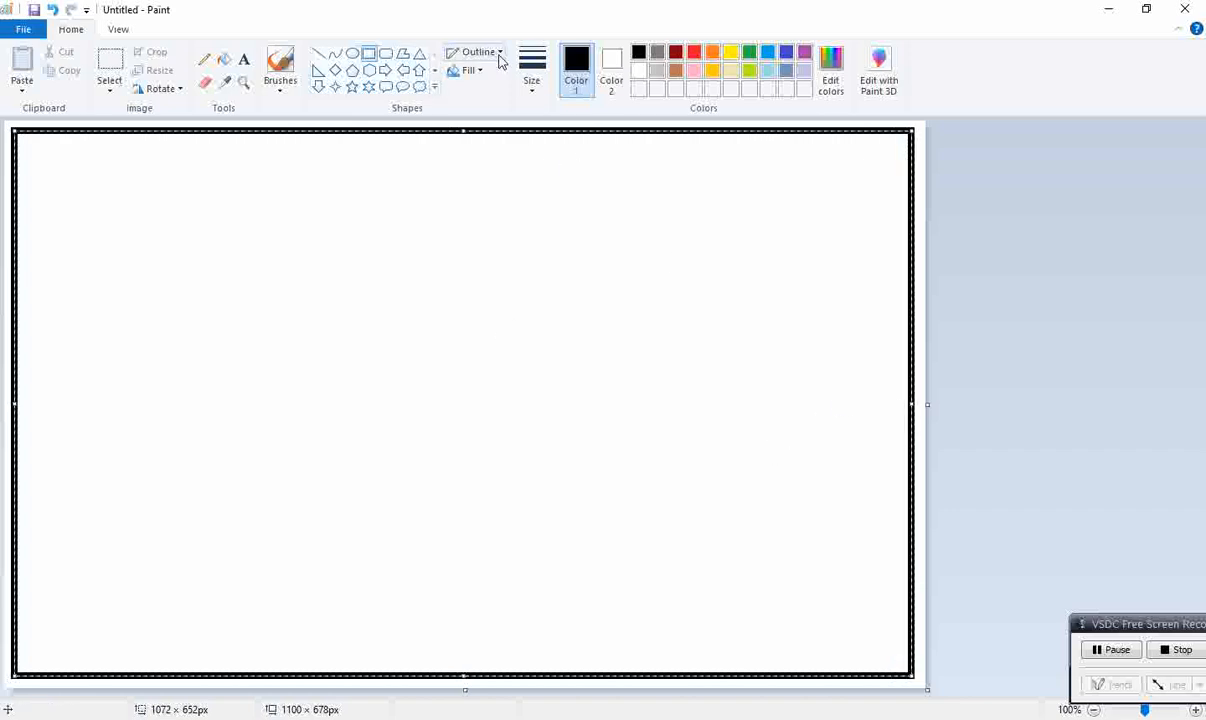
left_click(531, 75)
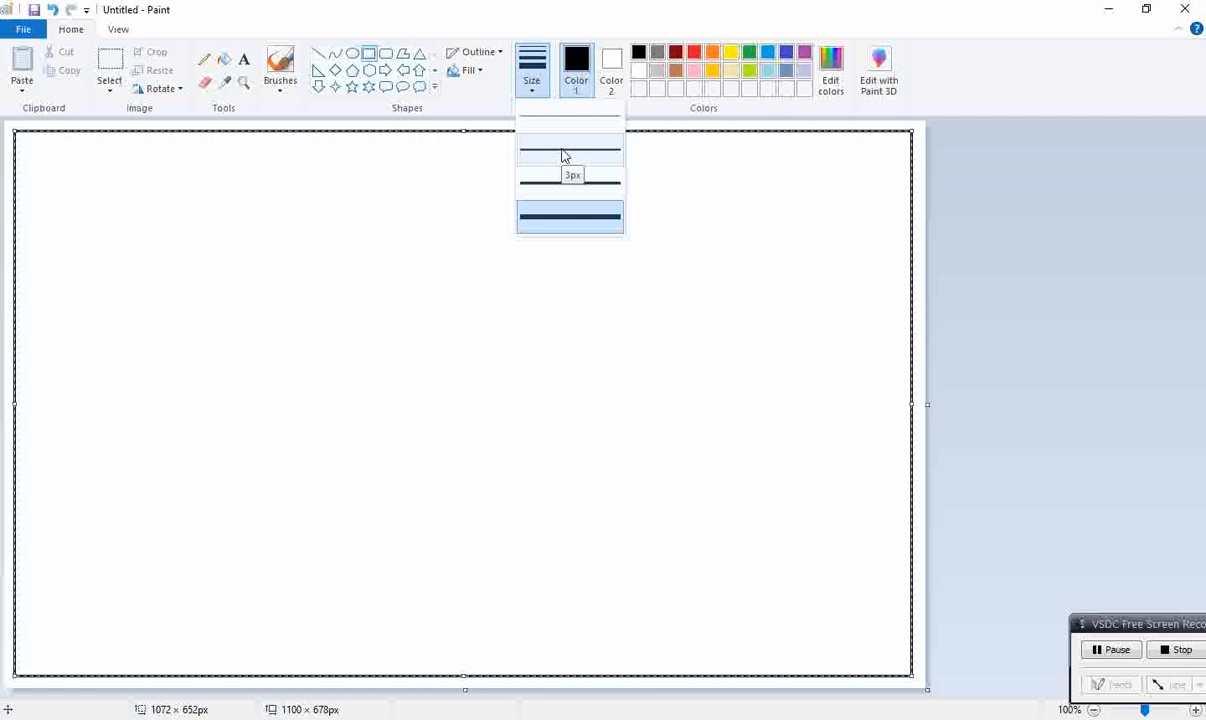
left_click(563, 156)
left_click(1001, 208)
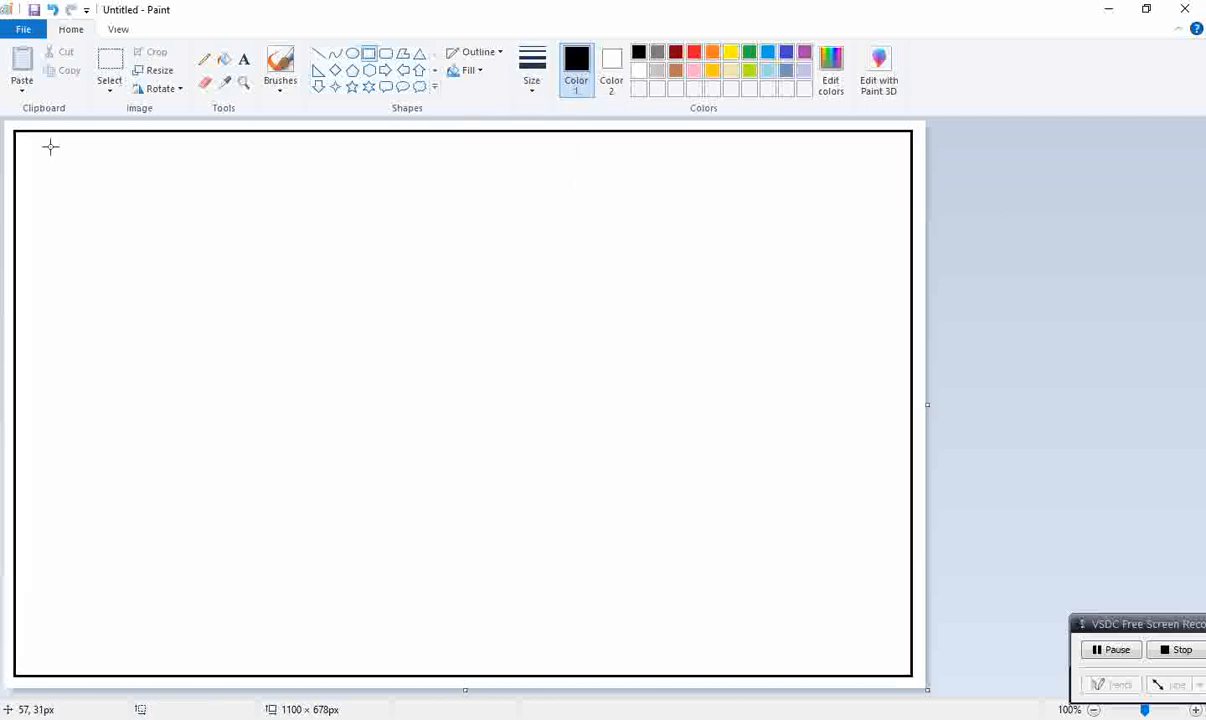
- Draw two evenly inset rectangles inside the outer frame, about 1004 × 592 px and 946 × 544 px
mouse_move(52, 167)
left_mouse_down()
mouse_move(606, 533)
mouse_move(816, 606)
mouse_move(881, 652)
mouse_move(40, 157)
left_mouse_up()
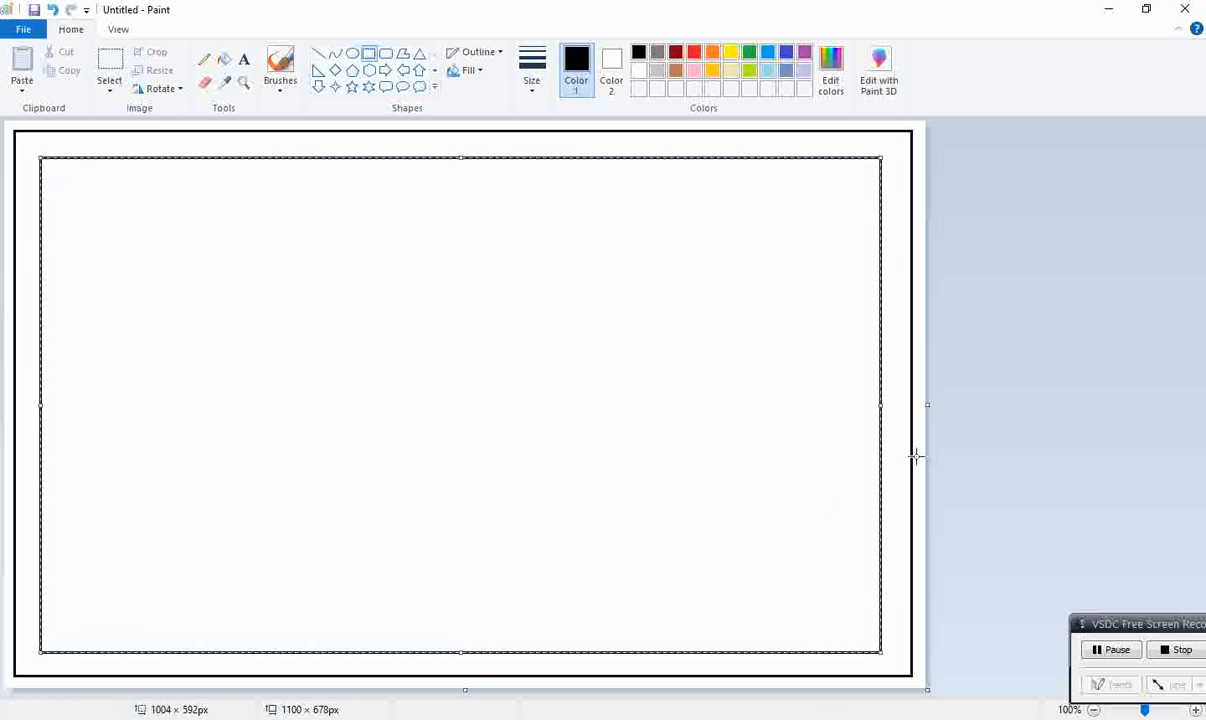
left_click(920, 399)
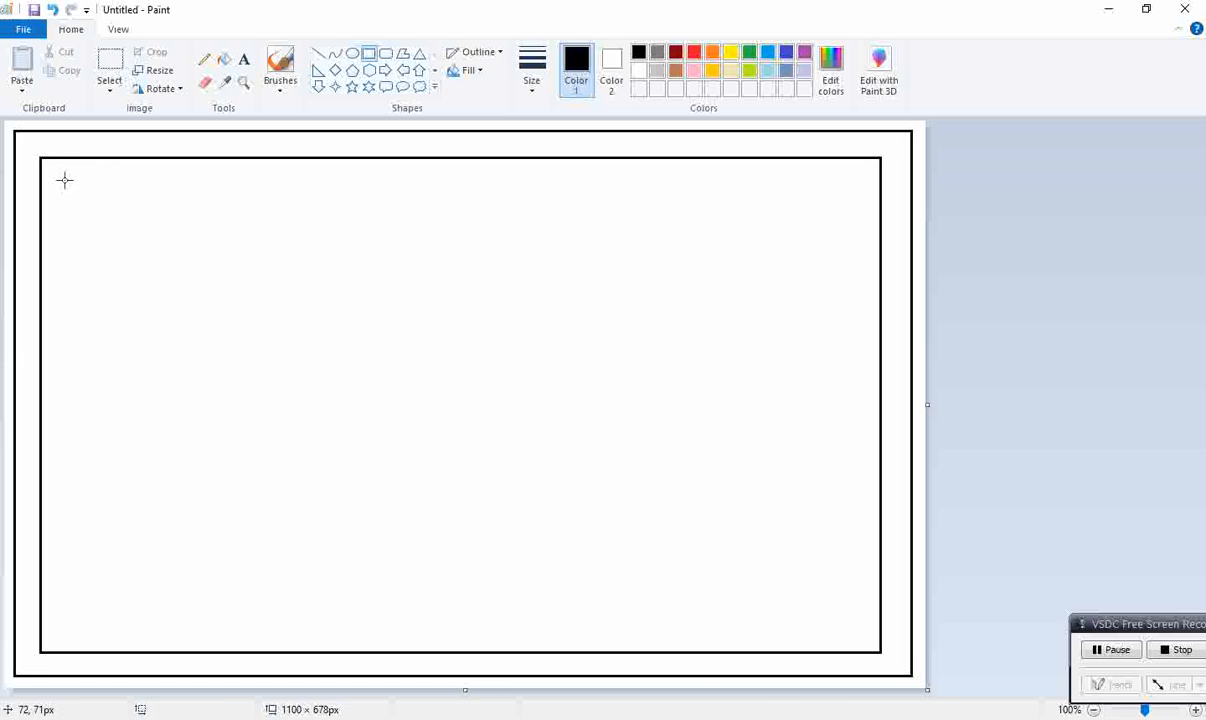
left_click_drag(64, 184, 856, 626)
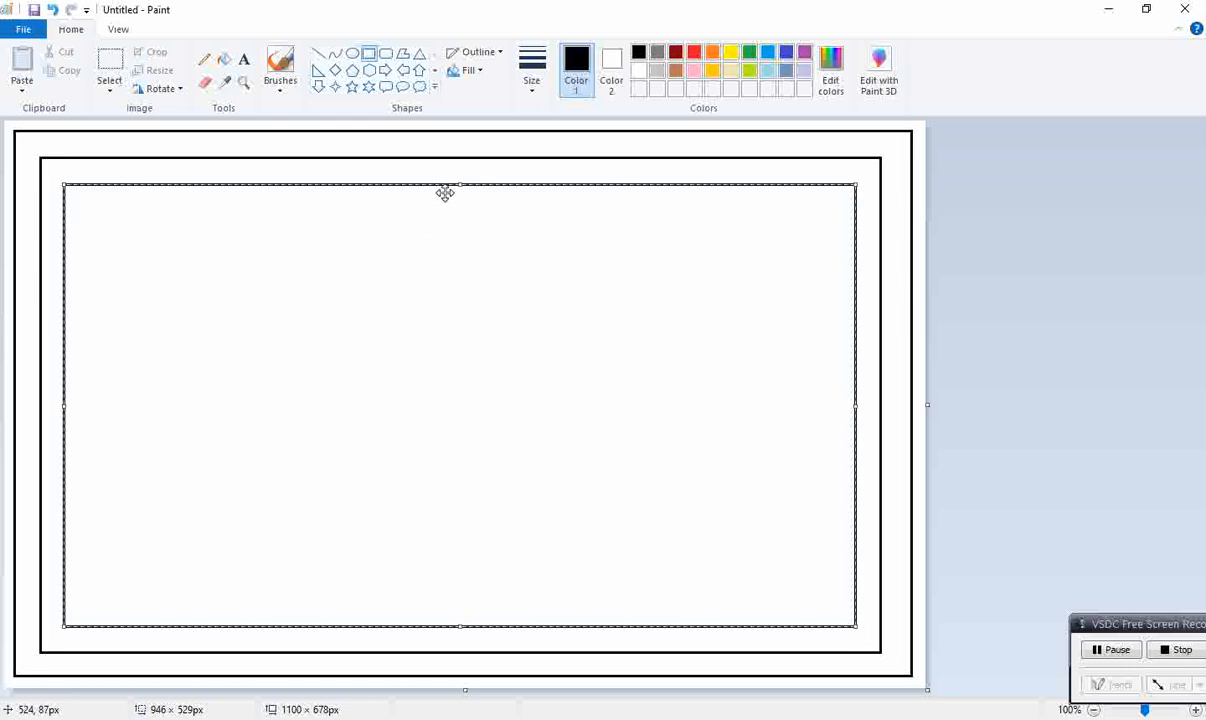
left_click_drag(452, 190, 452, 177)
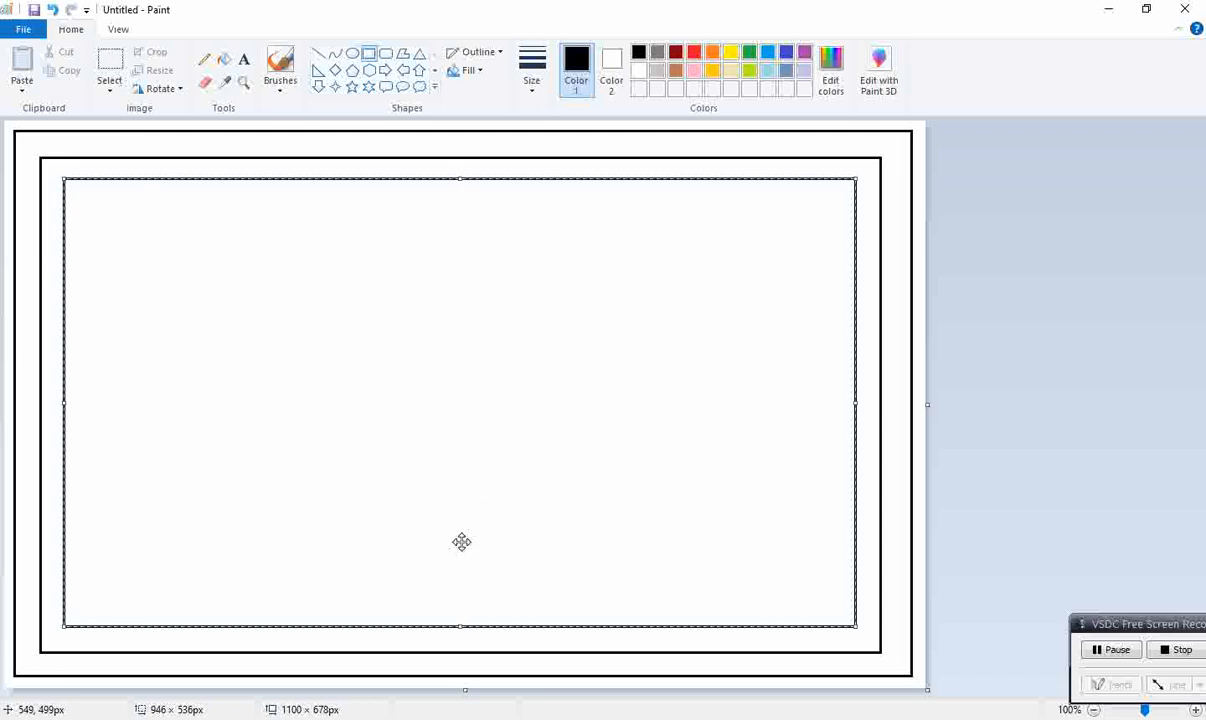
left_click_drag(460, 627, 465, 631)
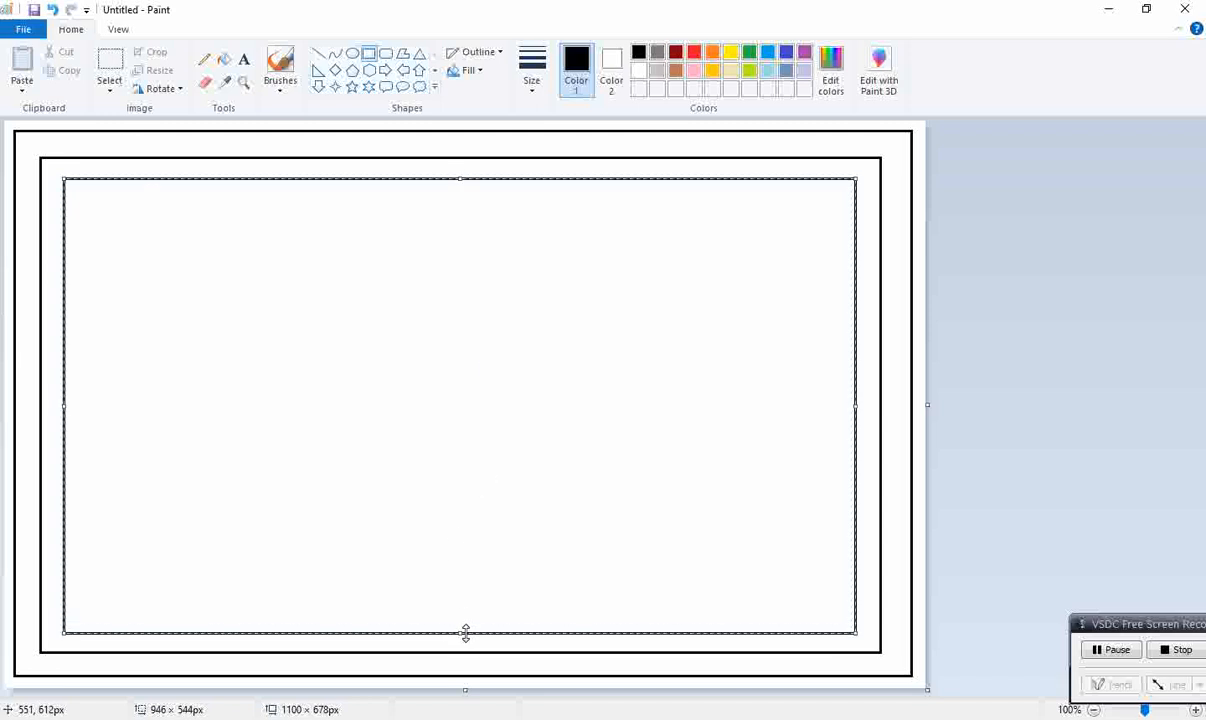
left_click(986, 358)
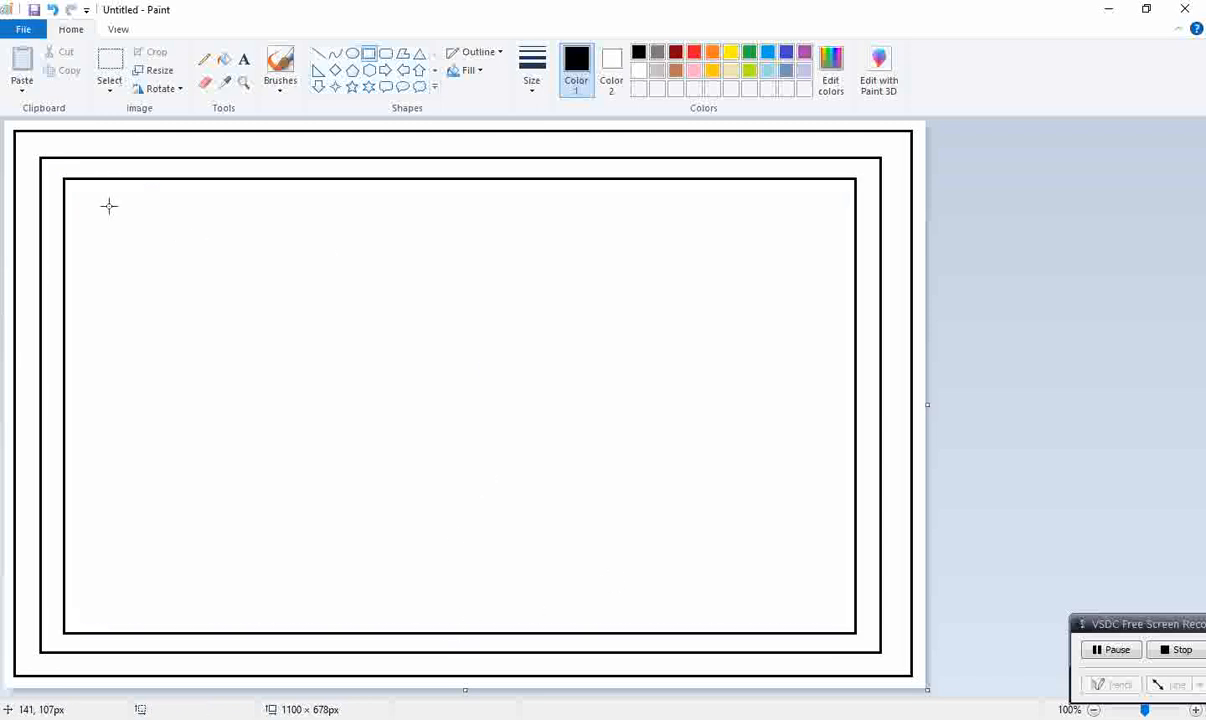
- Draw the fourth nested rectangle at about 906 × 503 px and a fifth one slightly inset within it
left_click_drag(80, 195, 838, 622)
left_click_drag(469, 622, 471, 615)
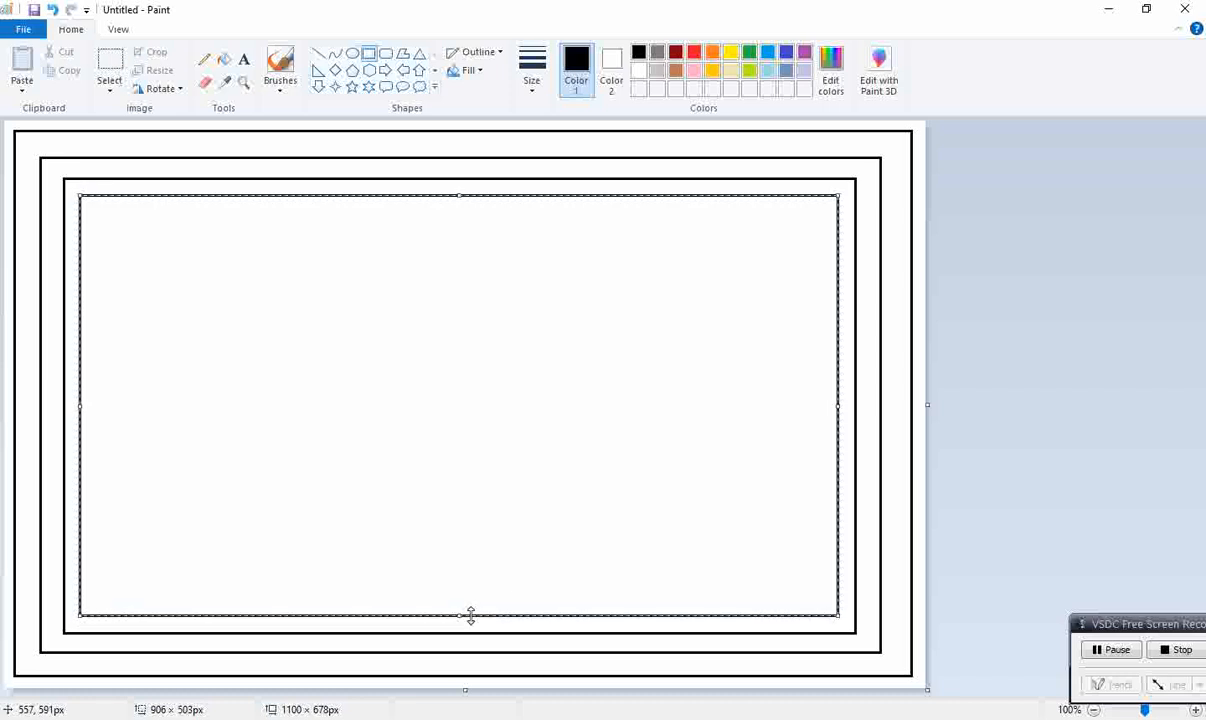
left_click(1152, 420)
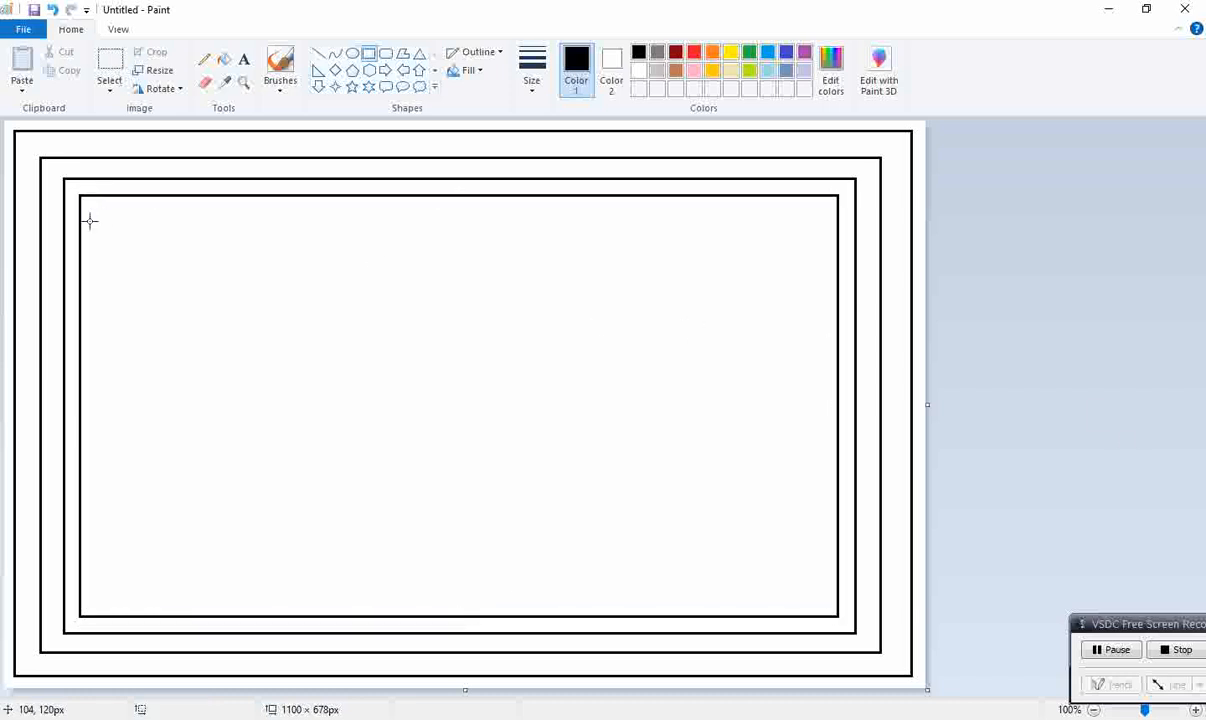
left_click_drag(95, 210, 820, 602)
left_click(1059, 378)
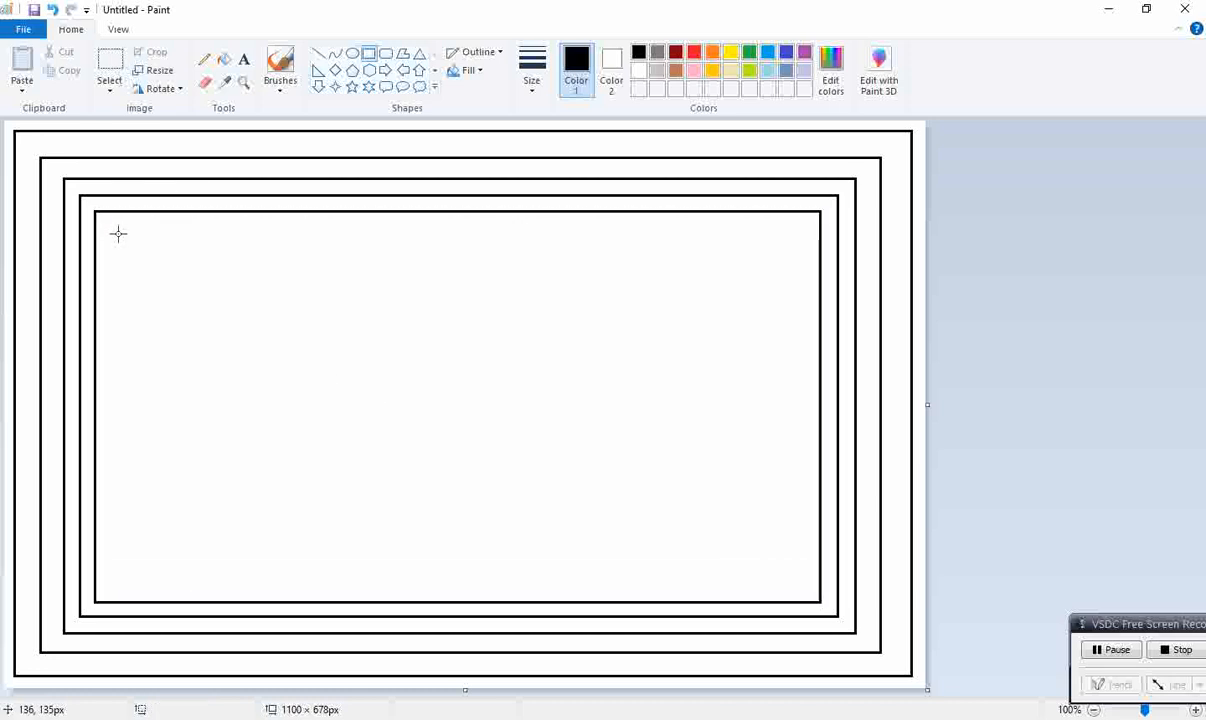
- Draw the sixth and seventh nested rectangles, each inset by the same narrow gap inside the fifth
left_click_drag(112, 230, 801, 583)
left_click(1005, 390)
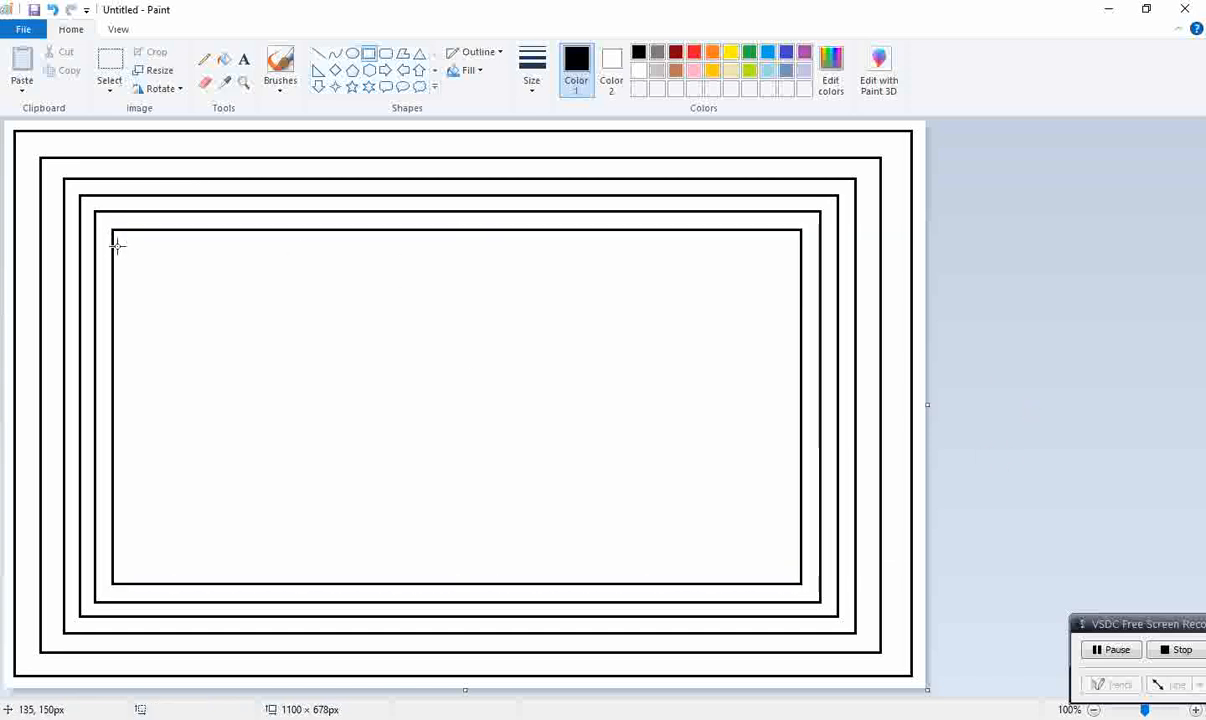
left_click_drag(128, 244, 785, 568)
left_click(1031, 463)
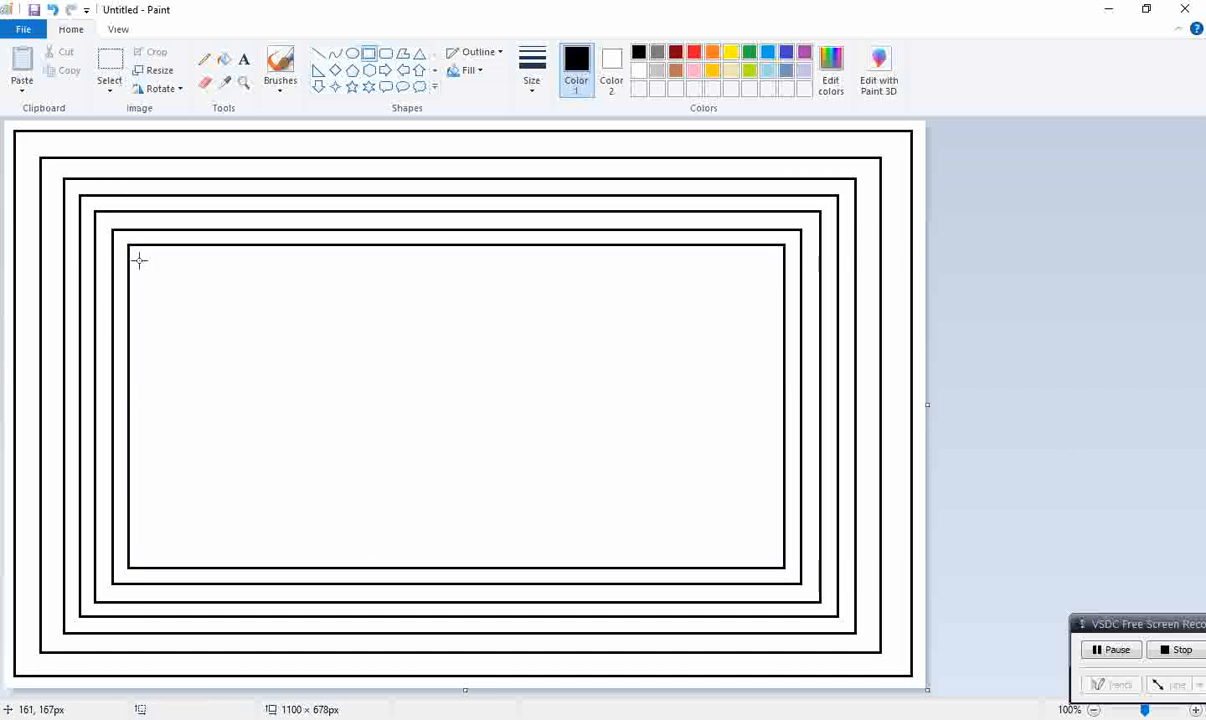
- Draw the eighth nested rectangle at about 744 × 351 px and a ninth inside it, adjusting their corners for even spacing
left_click_drag(139, 261, 773, 552)
left_click_drag(142, 261, 145, 259)
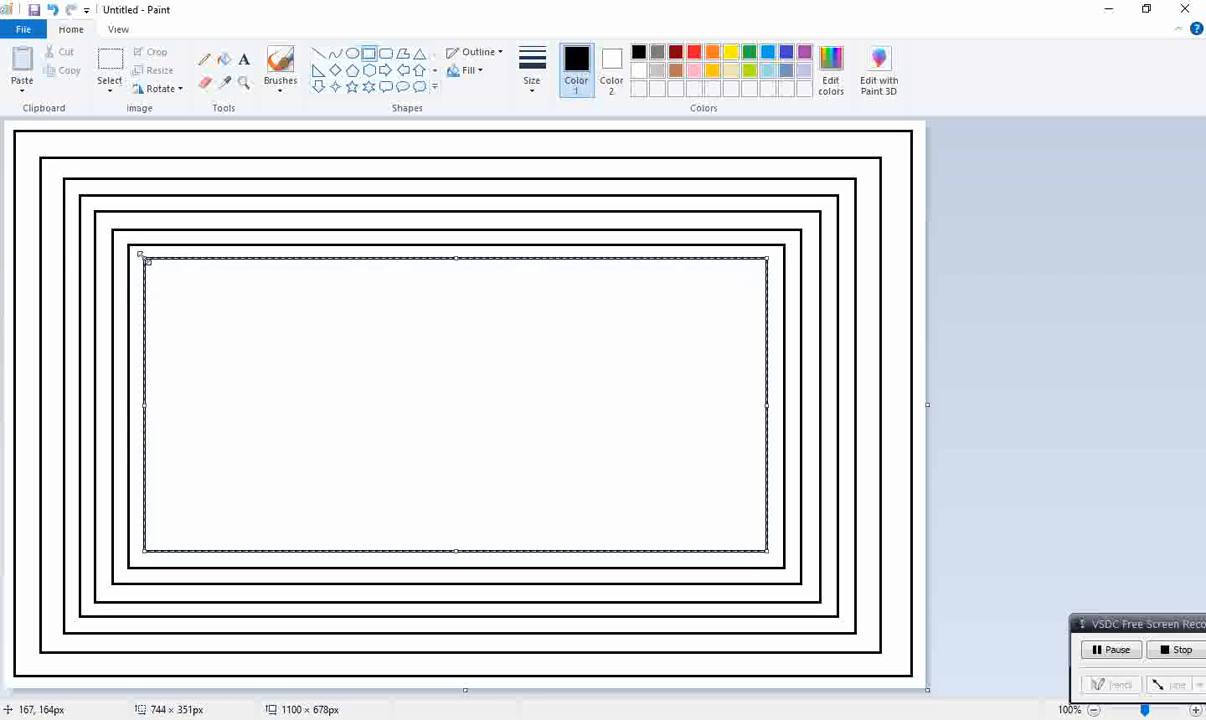
left_click(1017, 318)
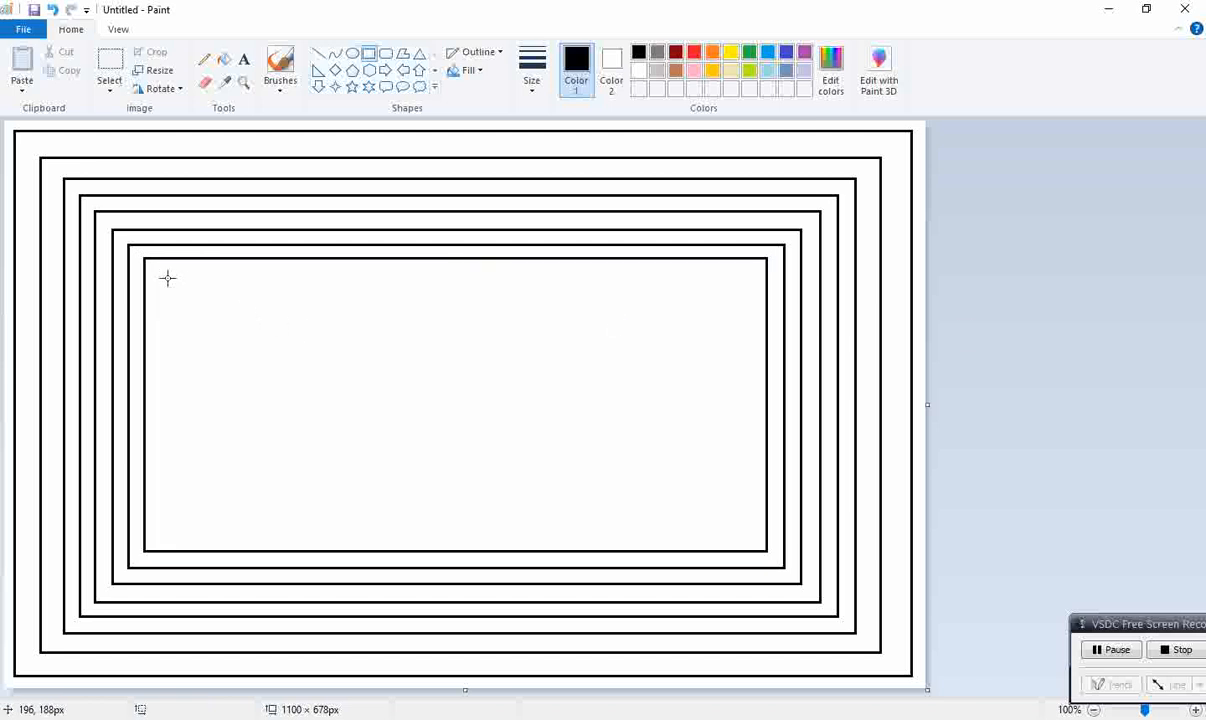
left_click_drag(157, 277, 748, 533)
left_click_drag(156, 276, 160, 270)
left_click(962, 326)
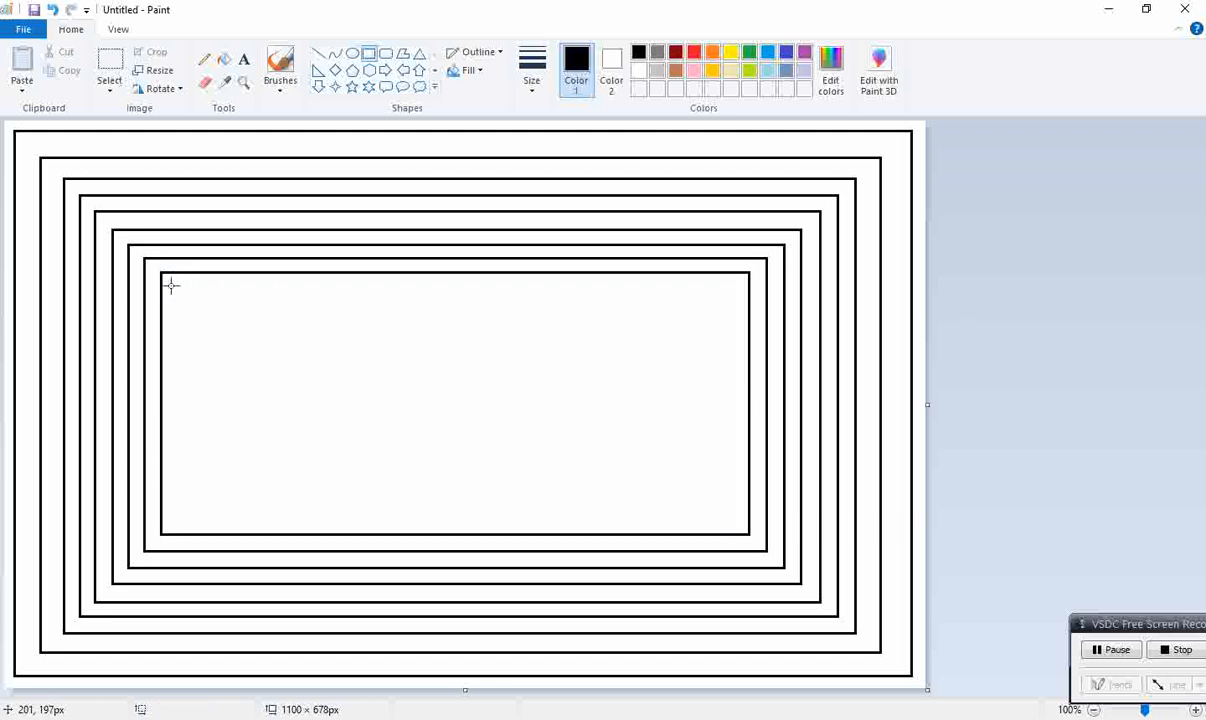
- Draw the tenth and eleventh nested rectangles inside the ninth, adjusting their corners to keep the gaps even
left_click_drag(176, 287, 731, 519)
left_click_drag(182, 287, 179, 290)
left_click(1015, 282)
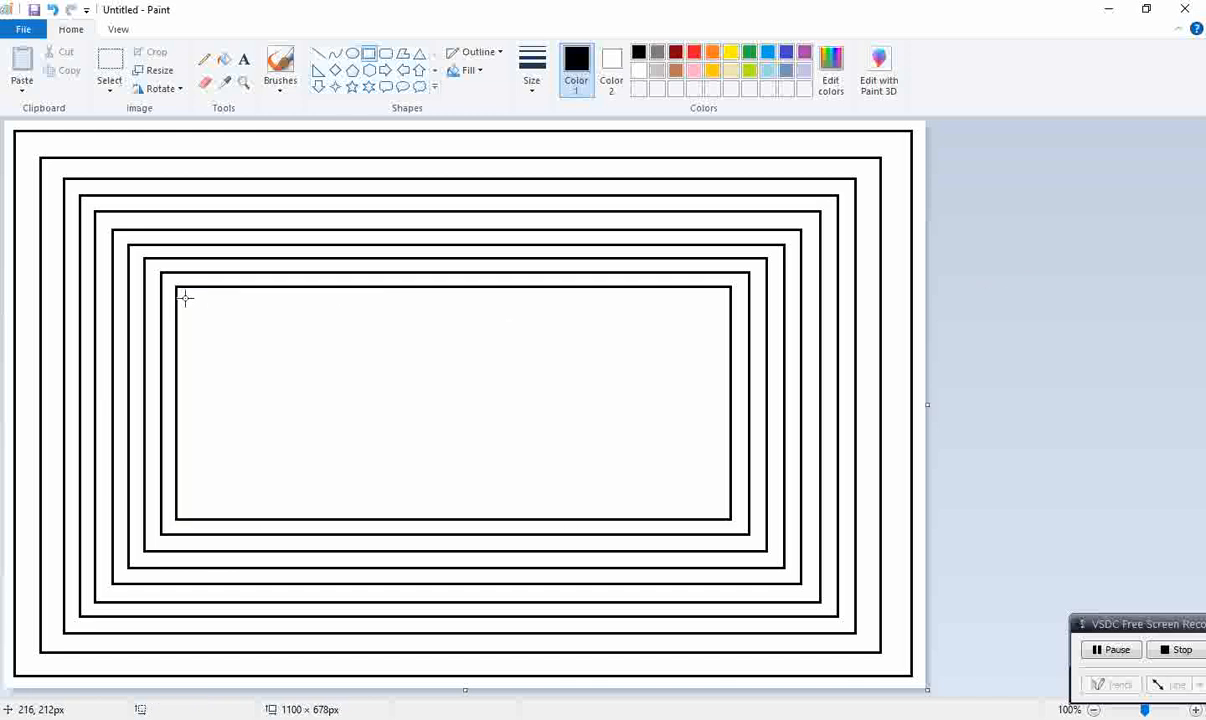
left_click_drag(188, 297, 715, 507)
mouse_move(188, 297)
left_mouse_down()
mouse_move(194, 305)
mouse_move(186, 299)
left_mouse_up()
left_click(856, 320)
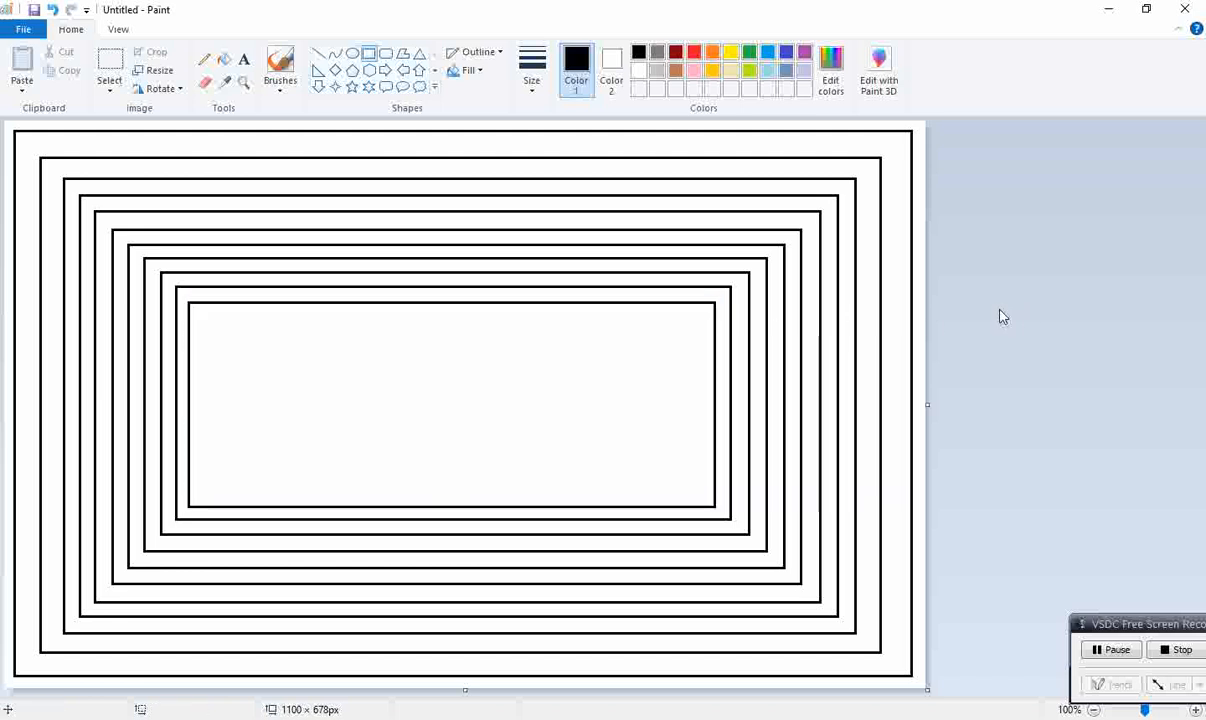
- Draw the twelfth and thirteenth nested rectangles, about 594 × 207 px and 560 × 175 px, adjusting their corners for even gaps
left_click_drag(198, 314, 698, 490)
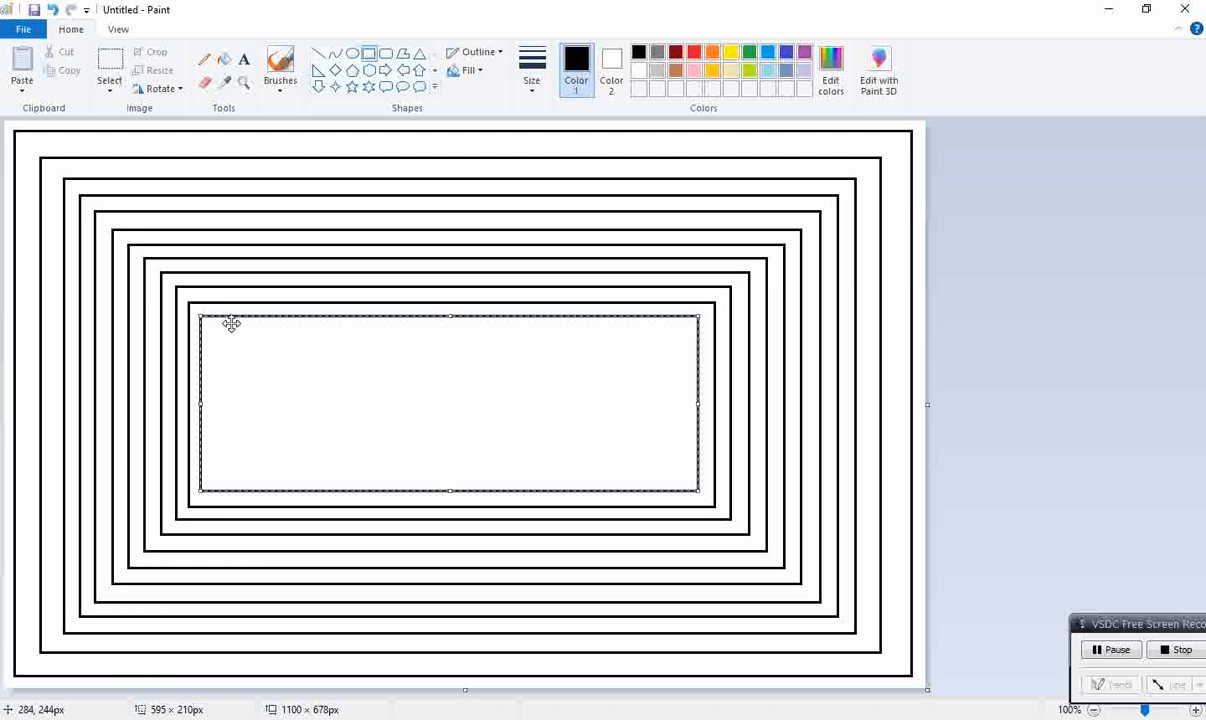
left_click_drag(209, 321, 206, 323)
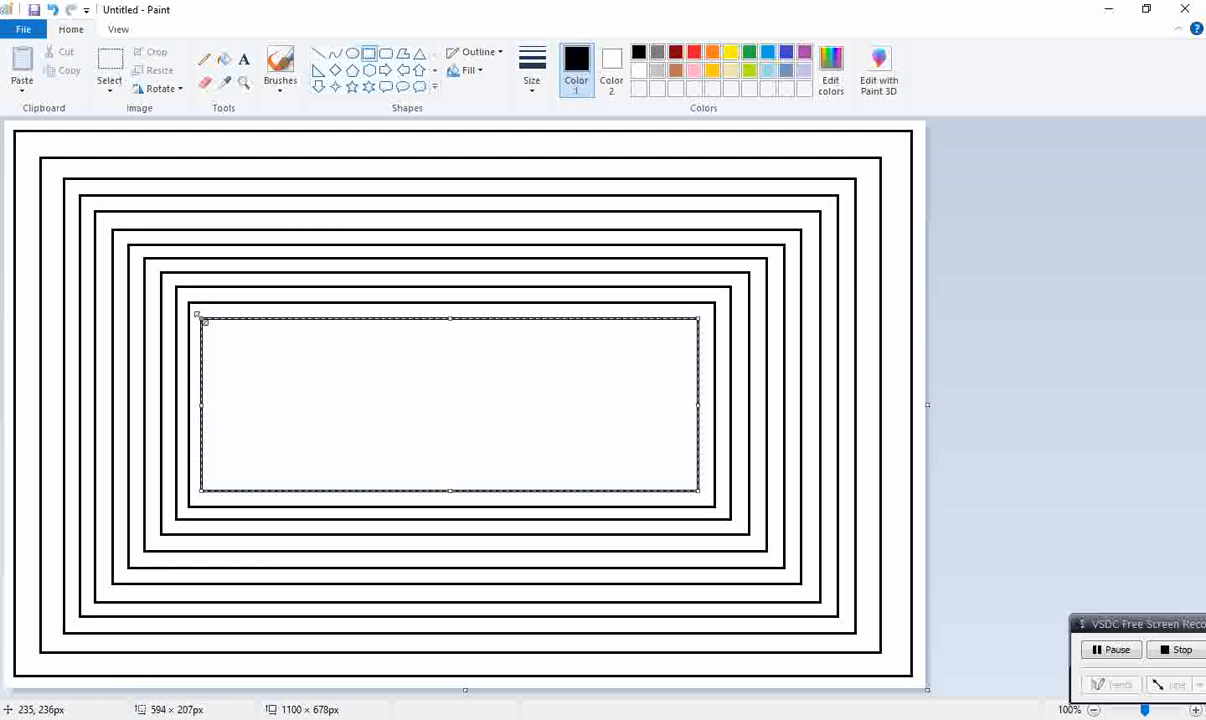
left_click(990, 310)
left_click_drag(214, 331, 683, 476)
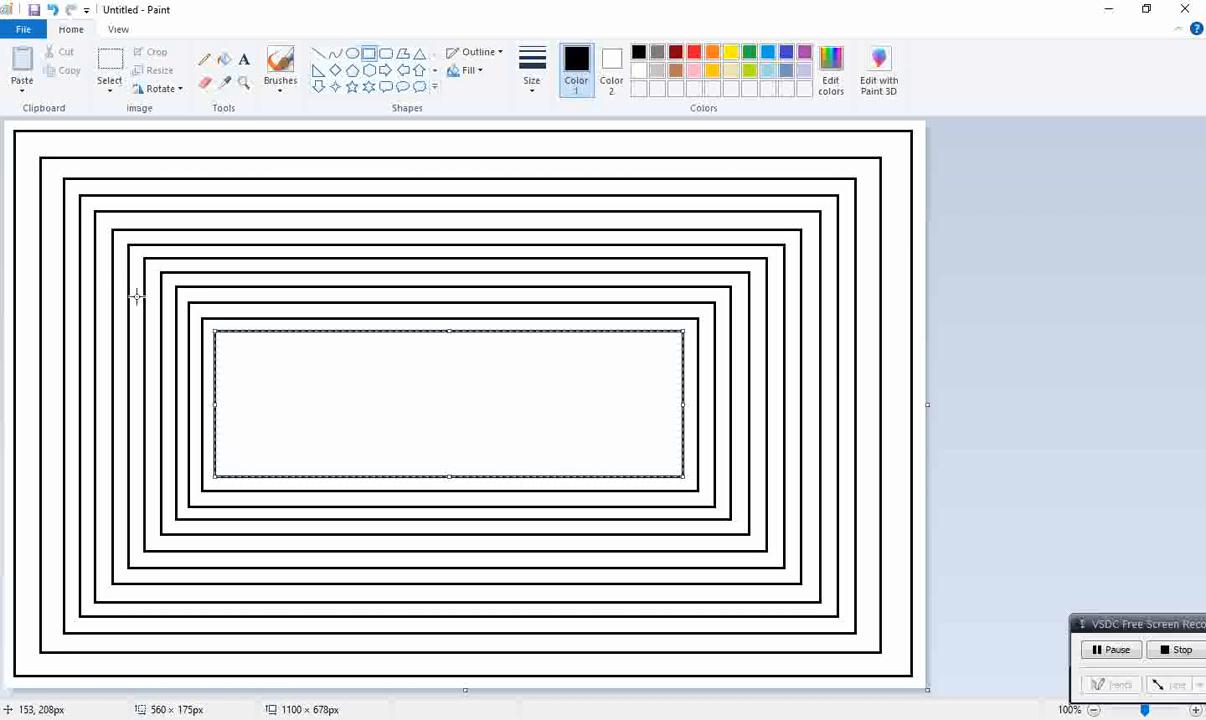
left_click_drag(215, 331, 216, 330)
left_click(1036, 306)
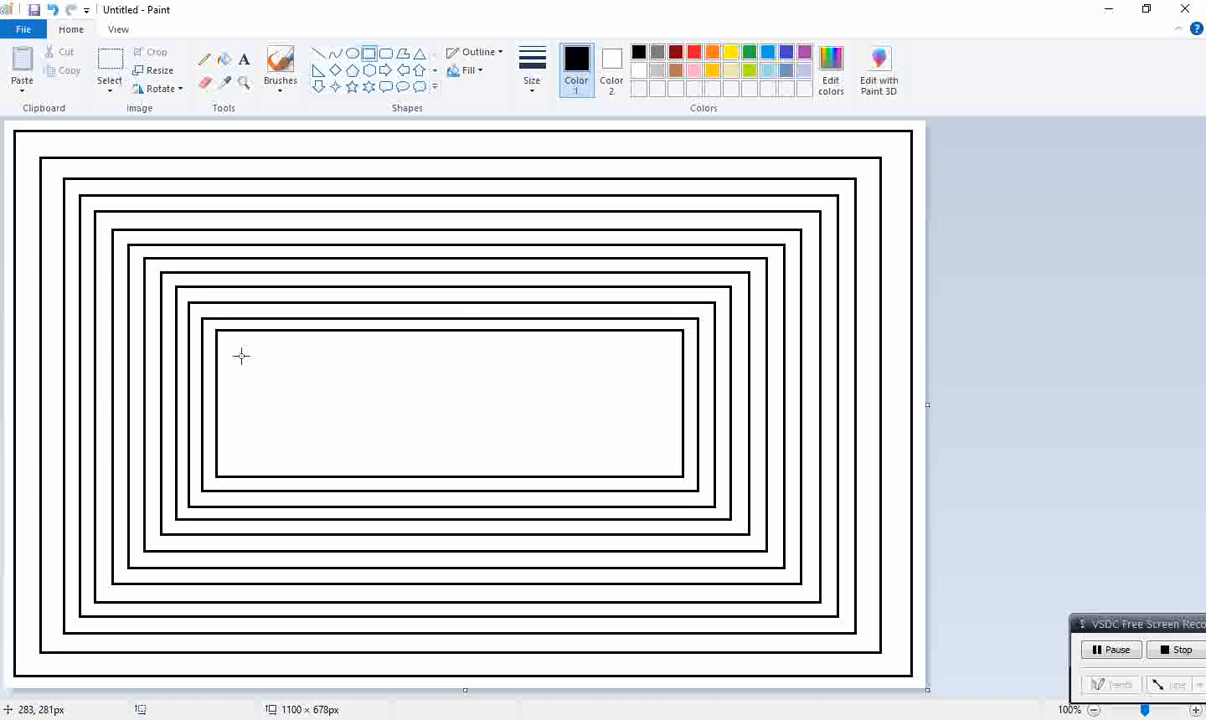
- Draw the fourteenth and fifteenth nested rectangles, the latter about 482 px wide, and adjust its corner and lower edge for even spacing
left_click_drag(231, 344, 666, 463)
left_click(1006, 349)
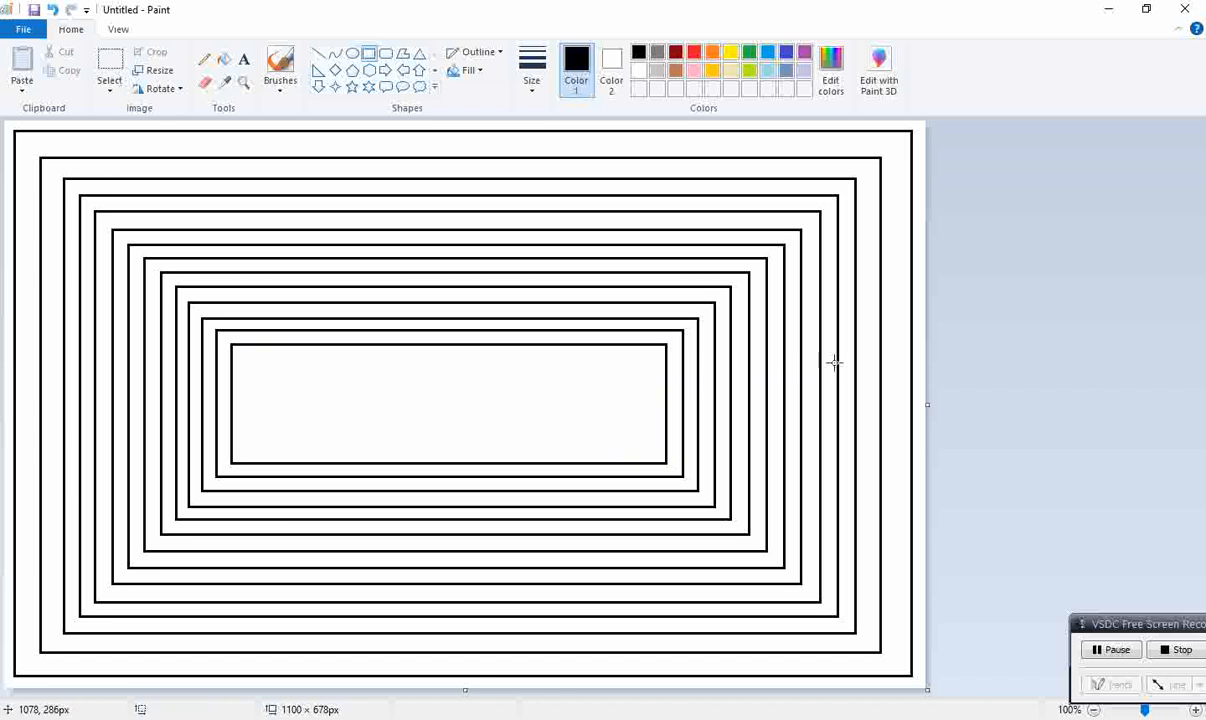
left_click_drag(245, 358, 651, 453)
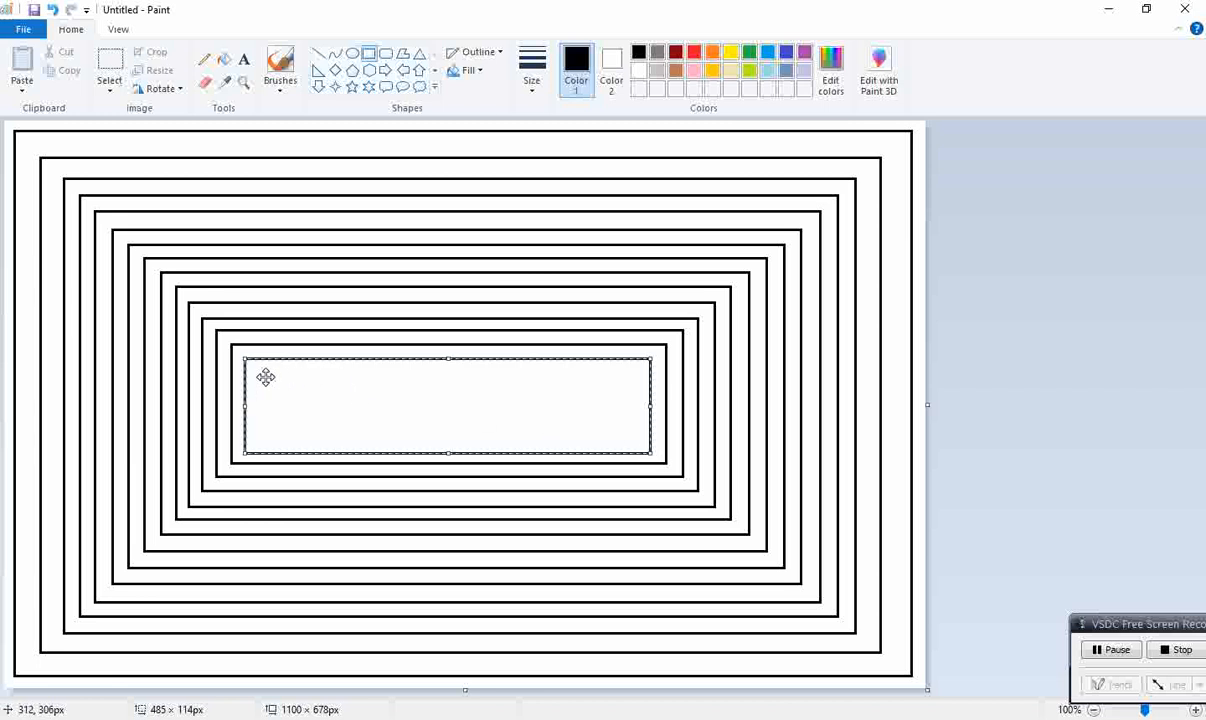
mouse_move(245, 358)
left_mouse_down()
mouse_move(257, 371)
mouse_move(243, 356)
left_mouse_up()
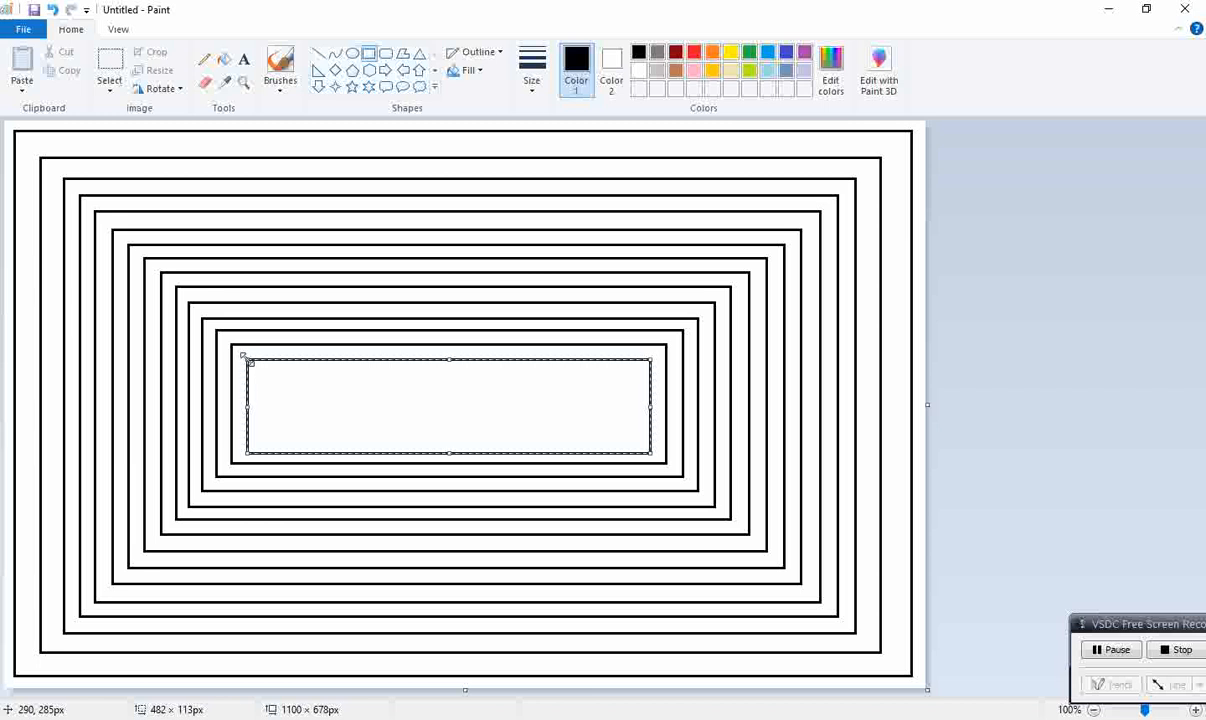
left_click_drag(437, 450, 445, 446)
left_click(1080, 346)
- Draw the two innermost rectangles at the centre, the last one a narrow horizontal strip
left_click_drag(263, 374, 633, 431)
left_click(951, 300)
left_click_drag(282, 388, 616, 413)
left_click(941, 305)
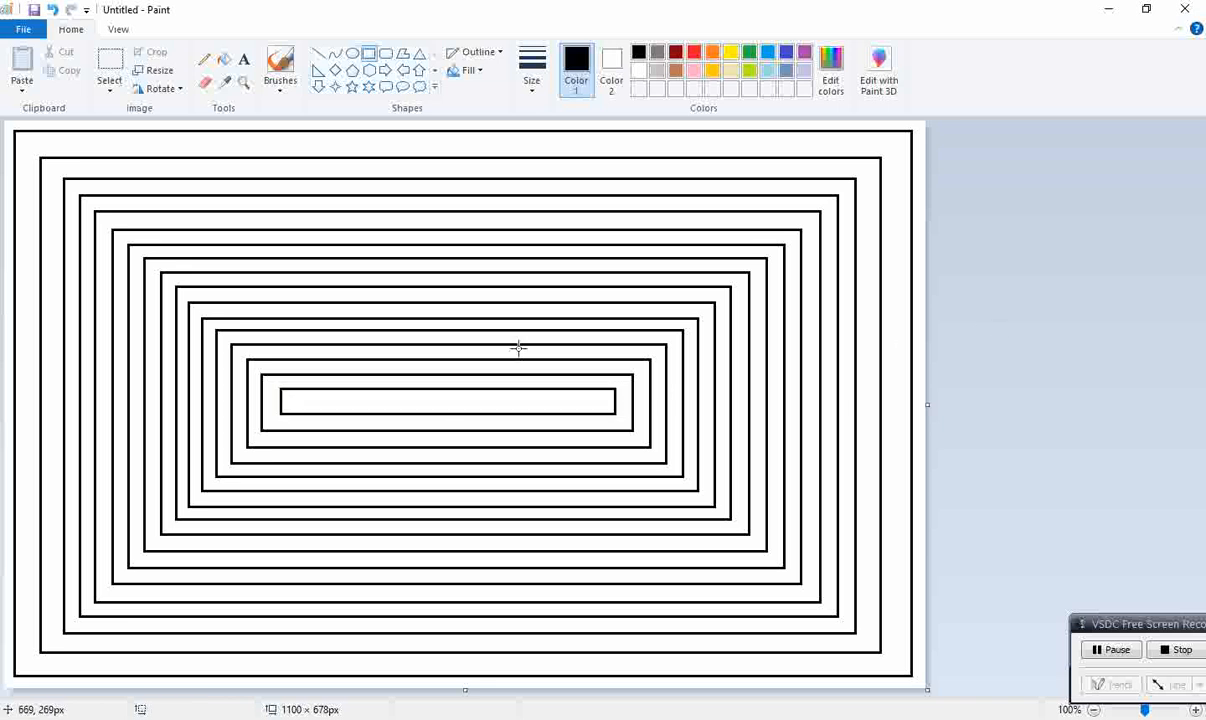
left_click_drag(299, 401, 574, 402)
left_click(781, 373)
key("ctrl+z")
left_click(1108, 653)
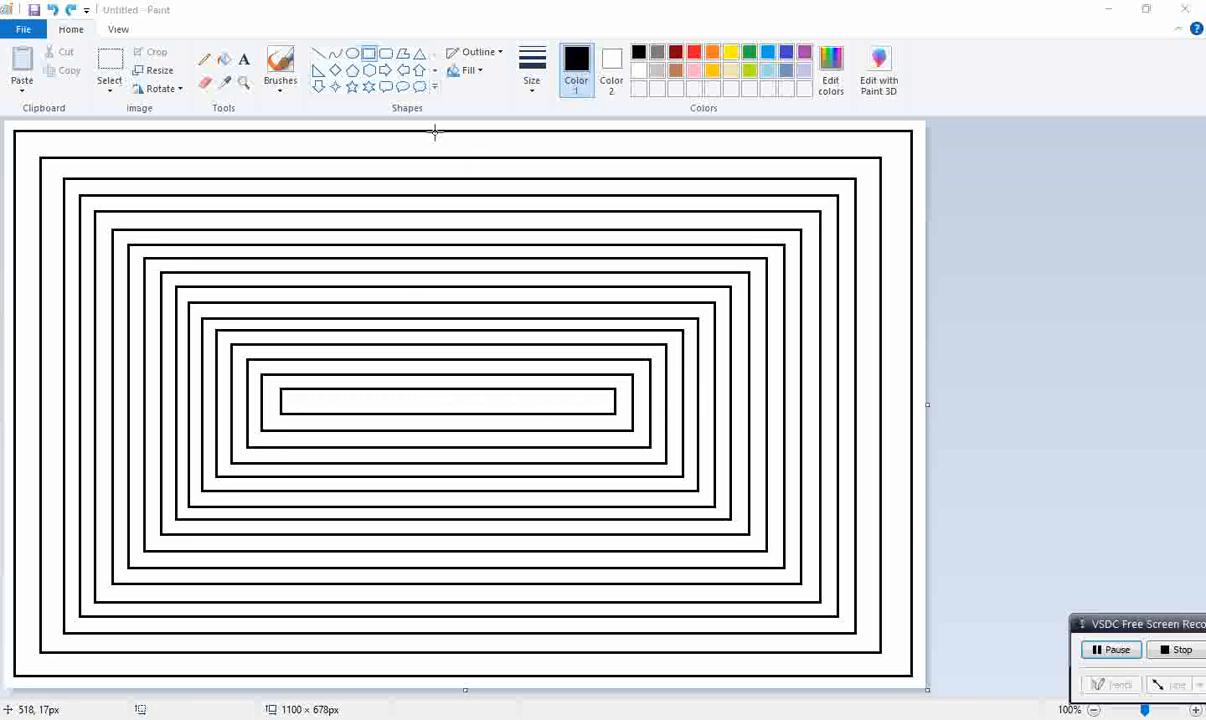
left_click(307, 102)
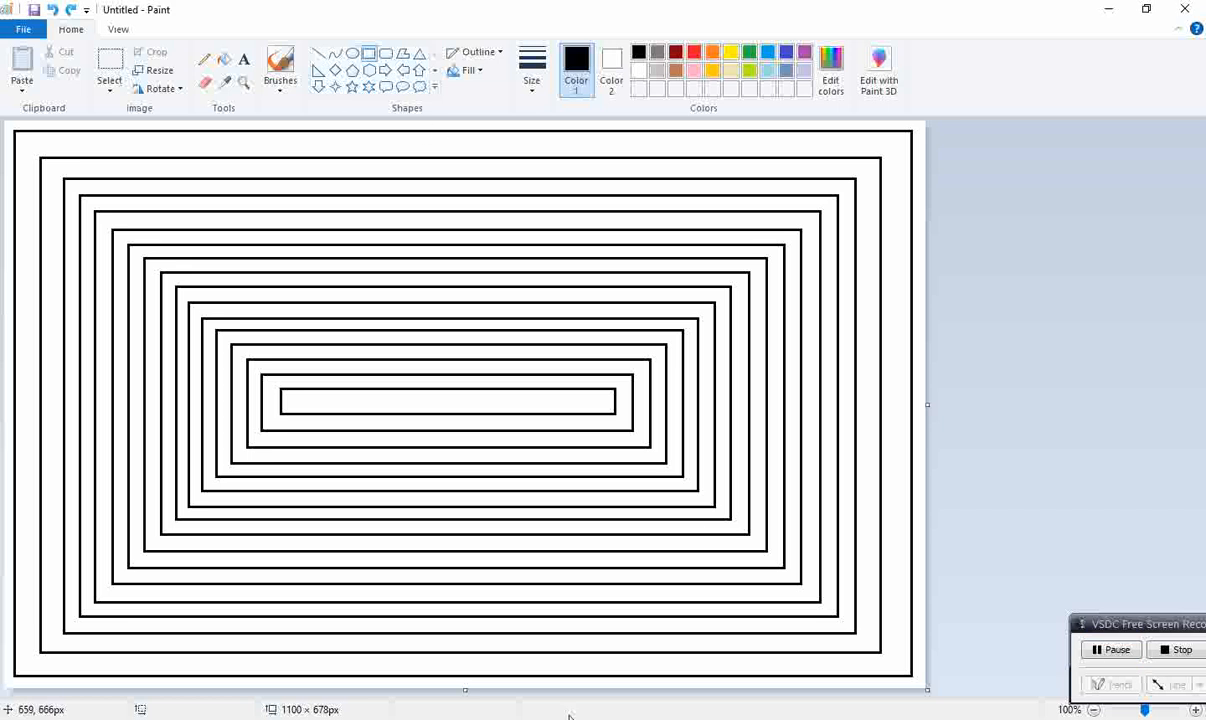
- Draw a thin vertical rectangle about 4 × 655 px down the canvas centre across all nested rectangles, with a 3 px outline
left_click_drag(465, 676, 463, 128)
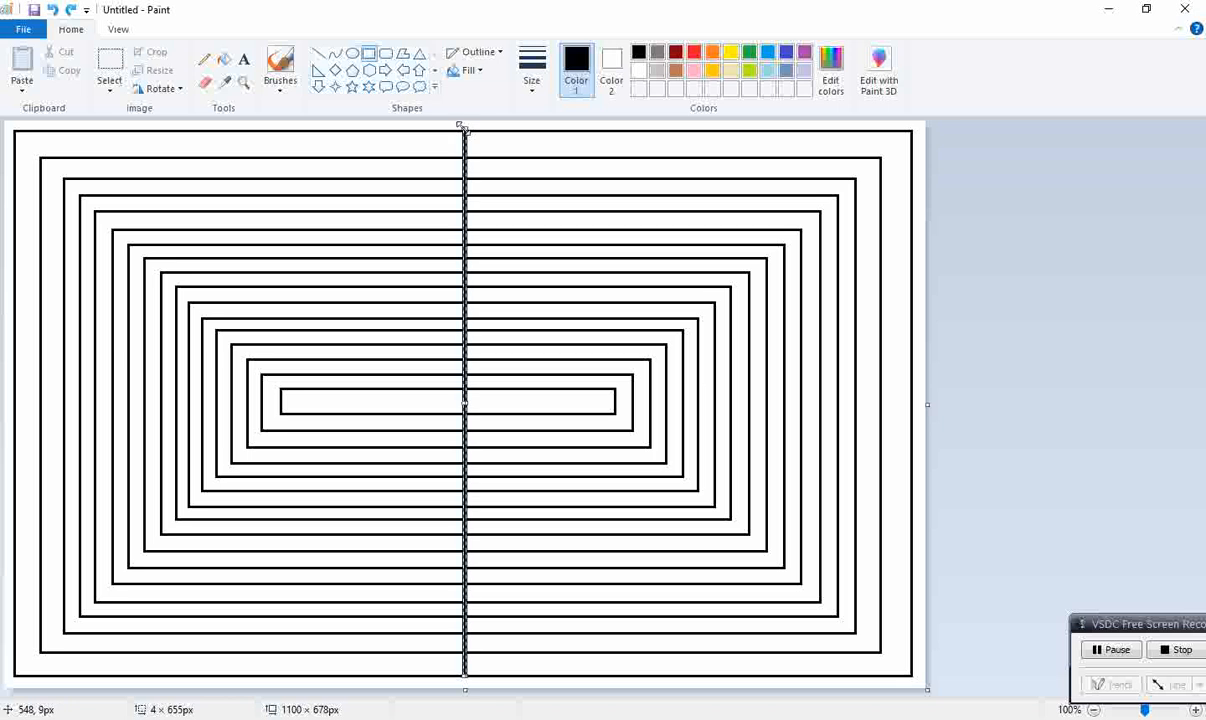
left_click(532, 72)
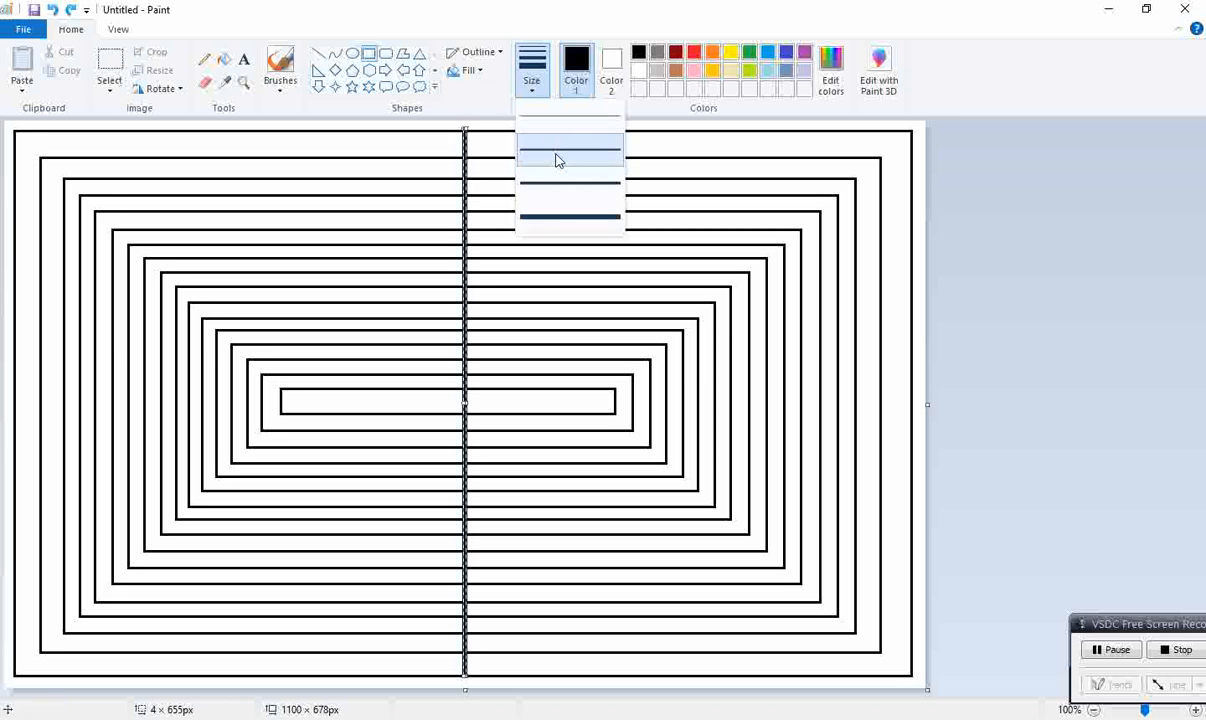
left_click(556, 152)
left_click(1044, 322)
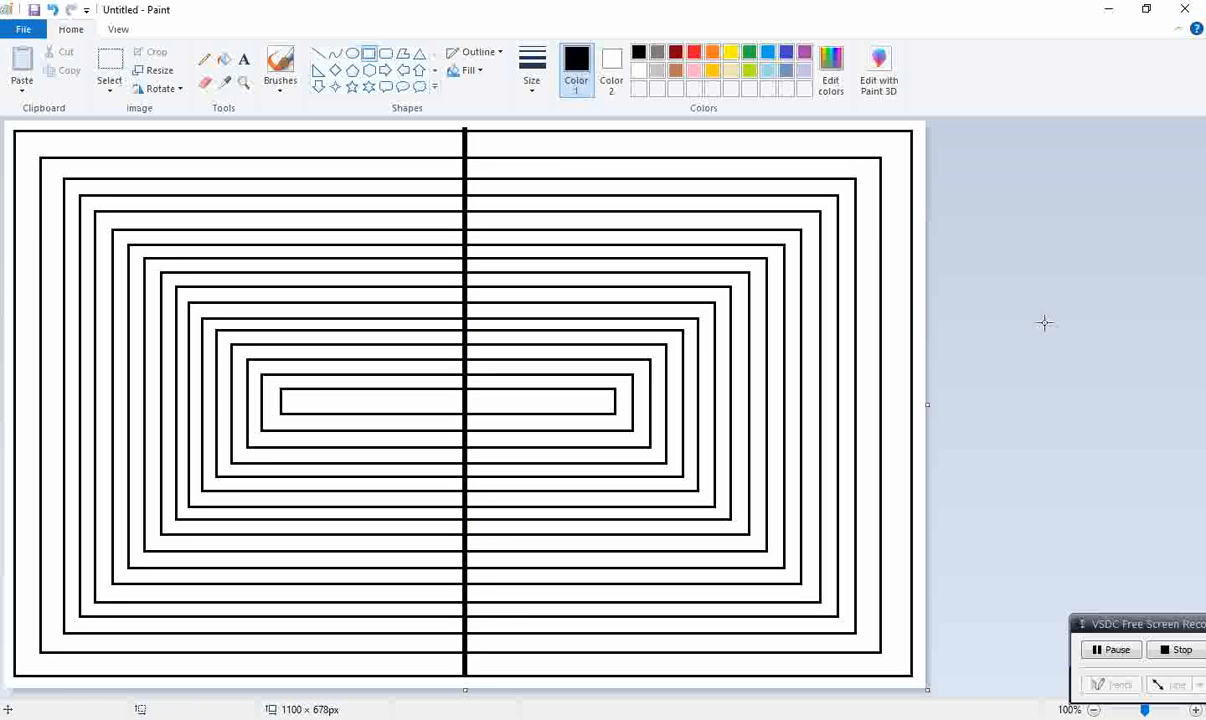
- Replace the thin vertical centre rectangle with two crossing centre lines in the second-thinnest width, about 658 px tall and 1089 px wide
key("ctrl+z")
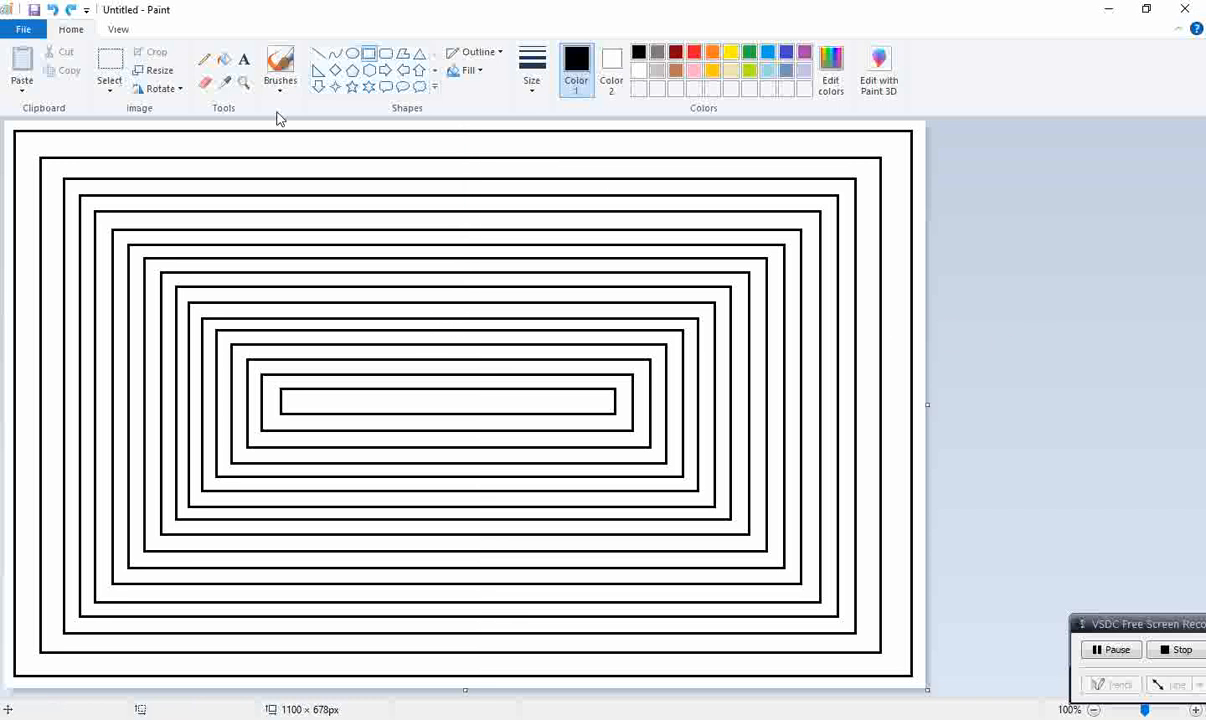
left_click(318, 54)
left_click(532, 68)
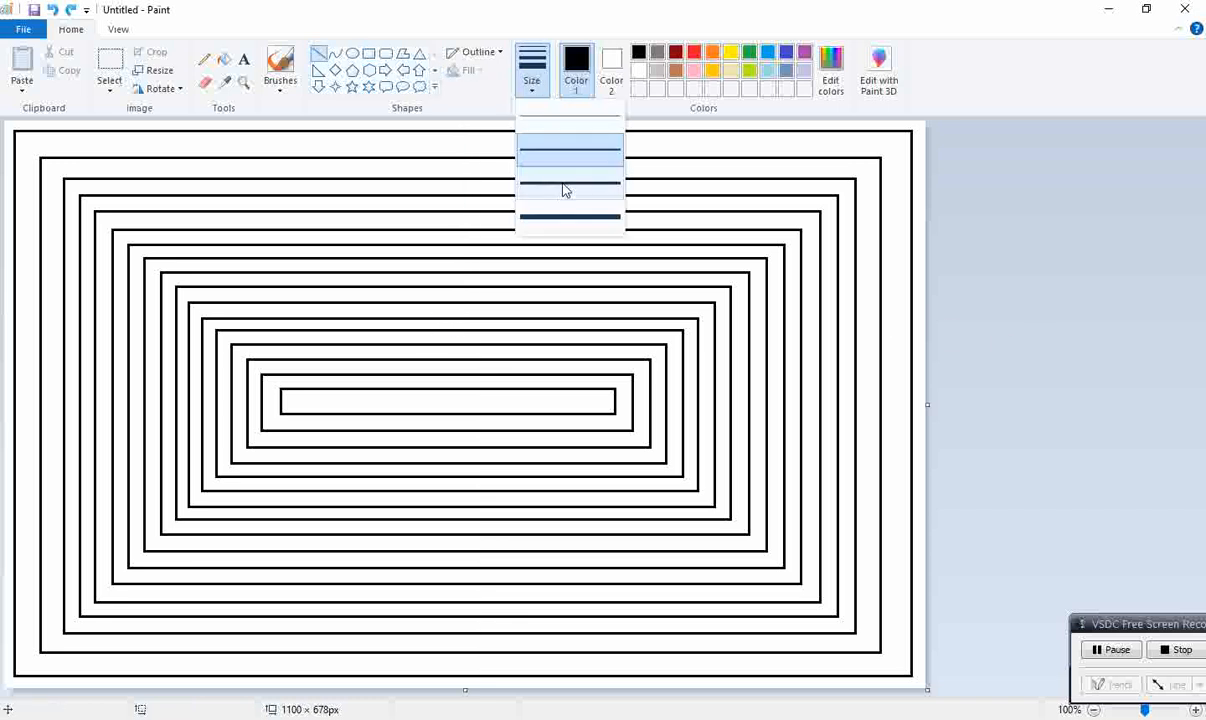
left_click(563, 187)
left_click(524, 82)
left_click(545, 151)
left_click_drag(465, 673, 466, 126)
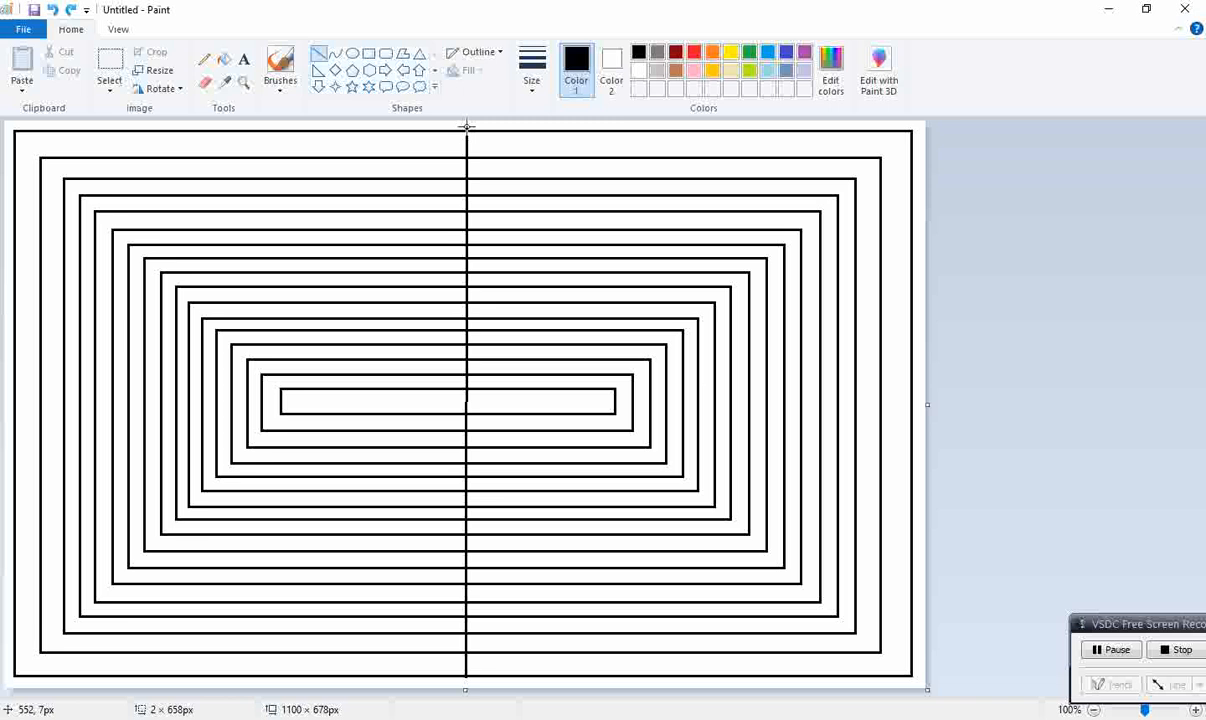
left_click_drag(466, 126, 464, 125)
left_click(1030, 362)
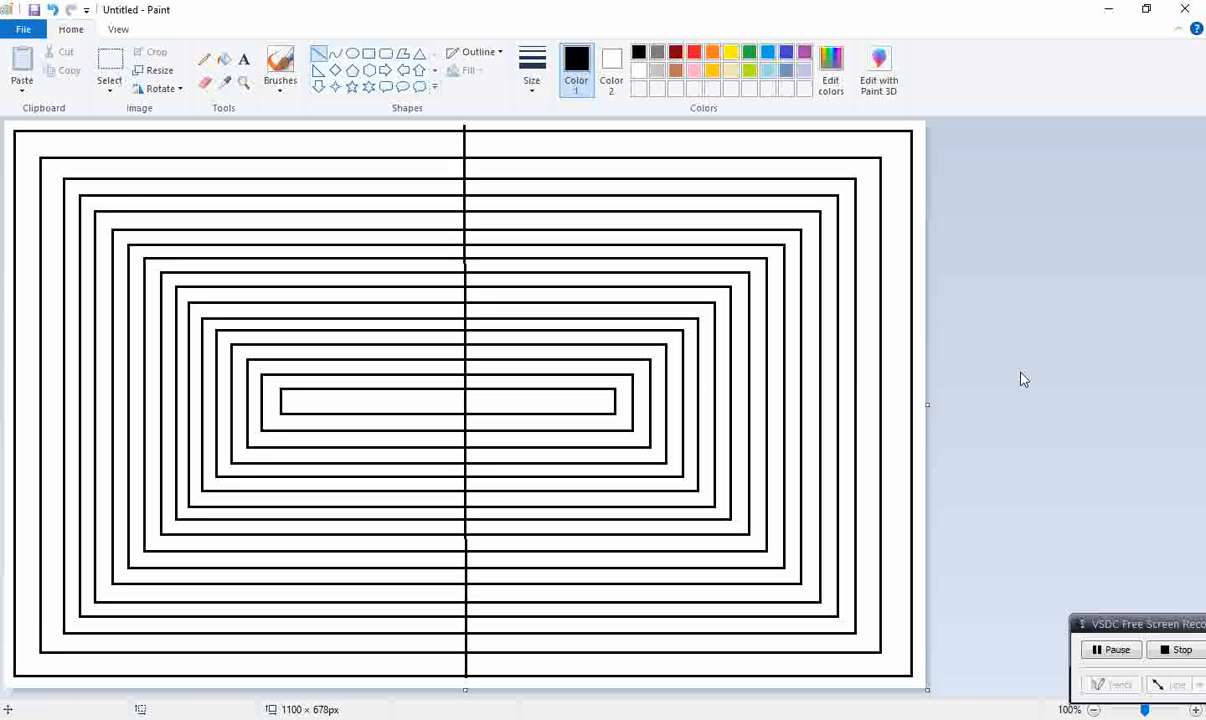
left_click_drag(911, 405, 4, 397)
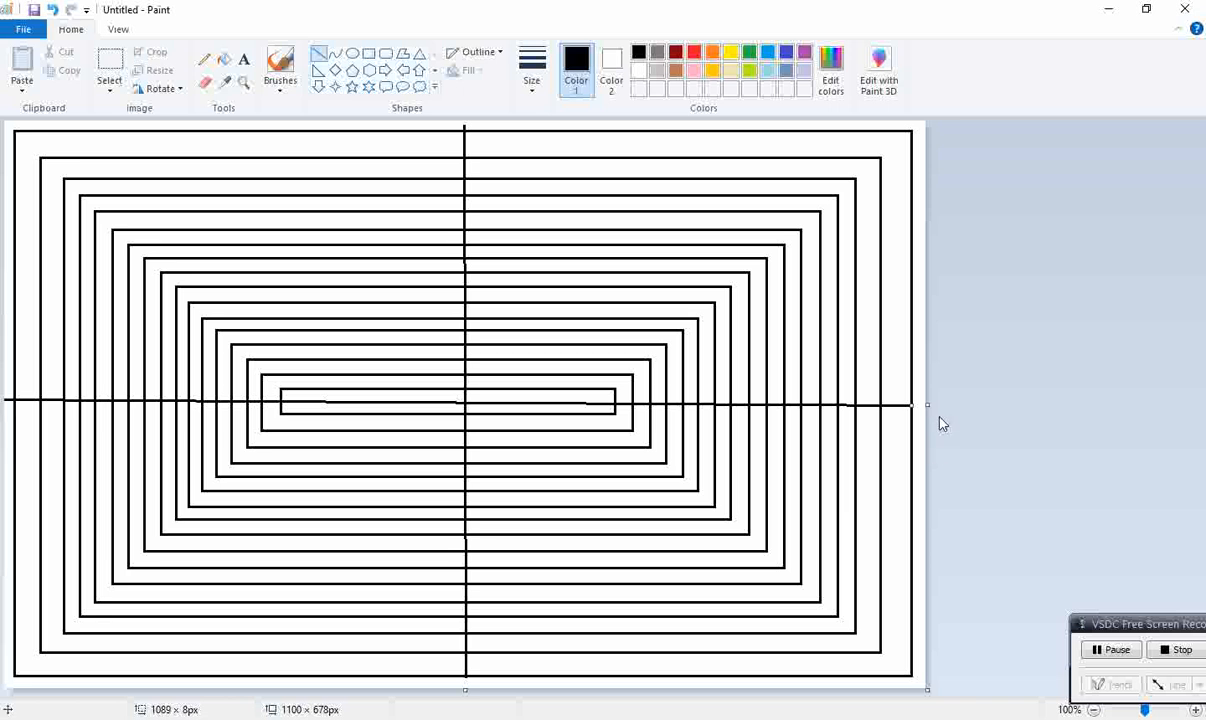
left_click(1120, 354)
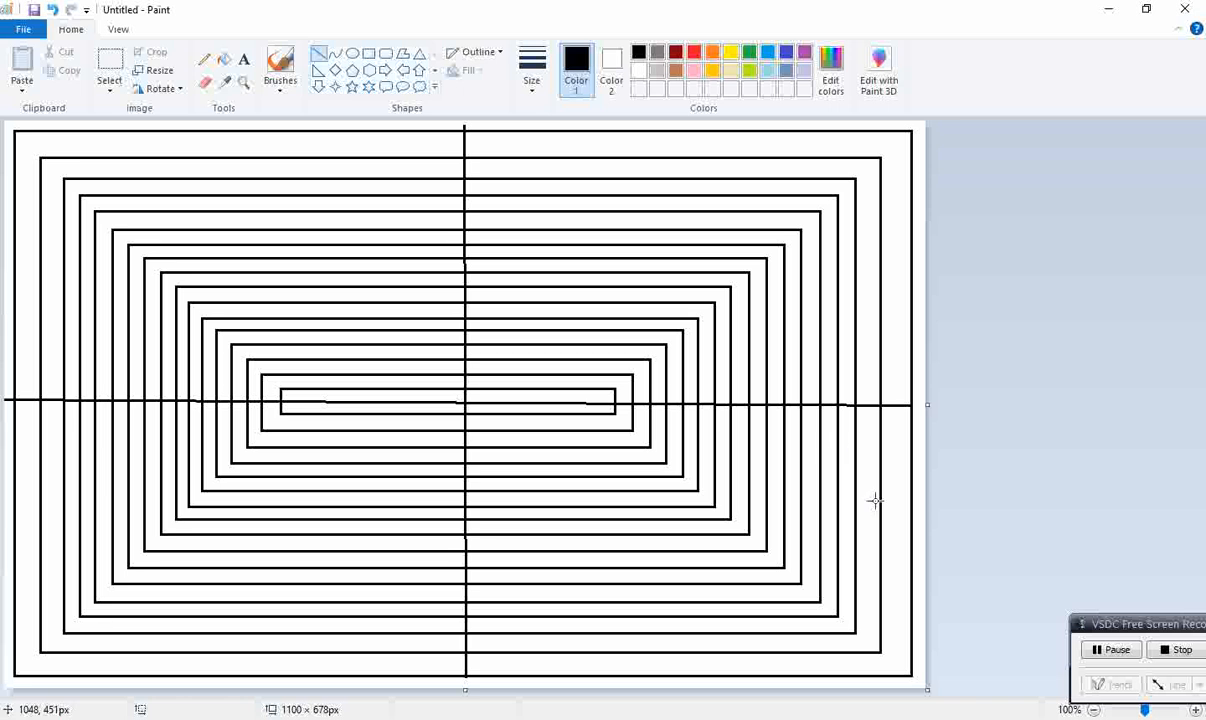
- Fill the outer eight bands of the pattern's upper half black, alternating between right and left quadrants and starting with the outermost right band
left_click(224, 59)
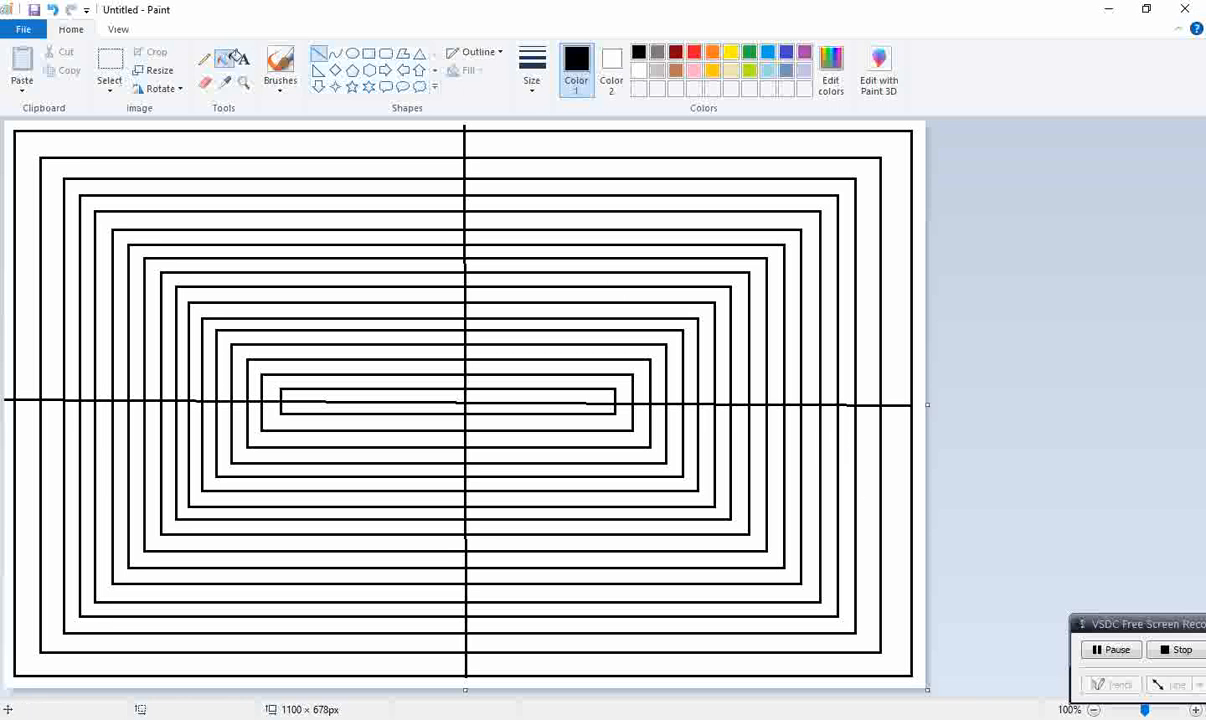
left_click(519, 140)
left_click(453, 169)
left_click(474, 185)
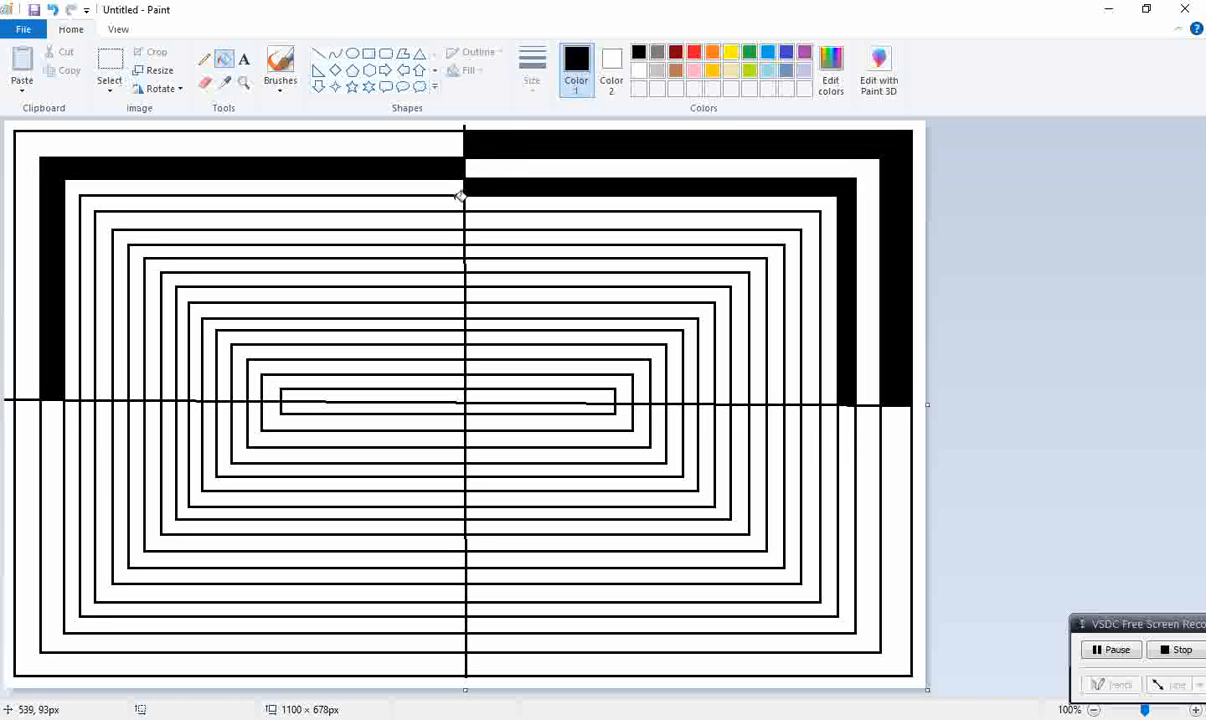
left_click(456, 204)
left_click(499, 219)
left_click(455, 237)
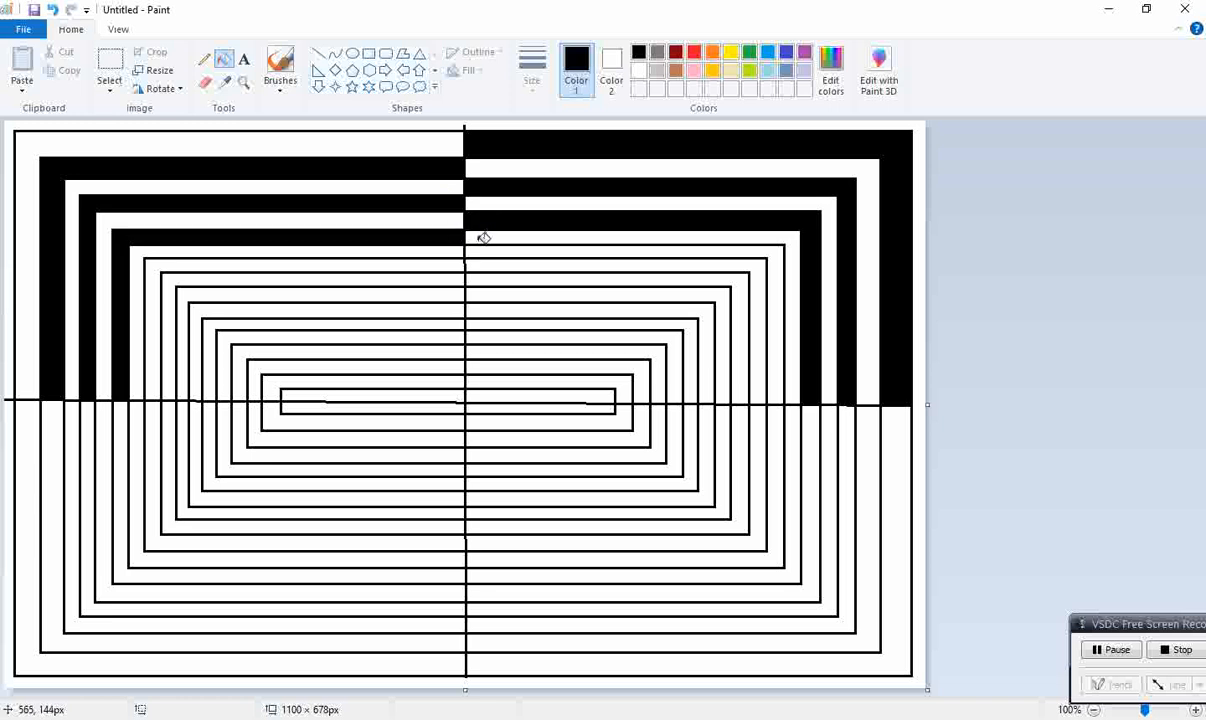
left_click(495, 250)
left_click(458, 260)
- Fill the ninth to sixteenth bands of the upper half black, continuing the right-left alternation towards the innermost rectangle
left_click(505, 277)
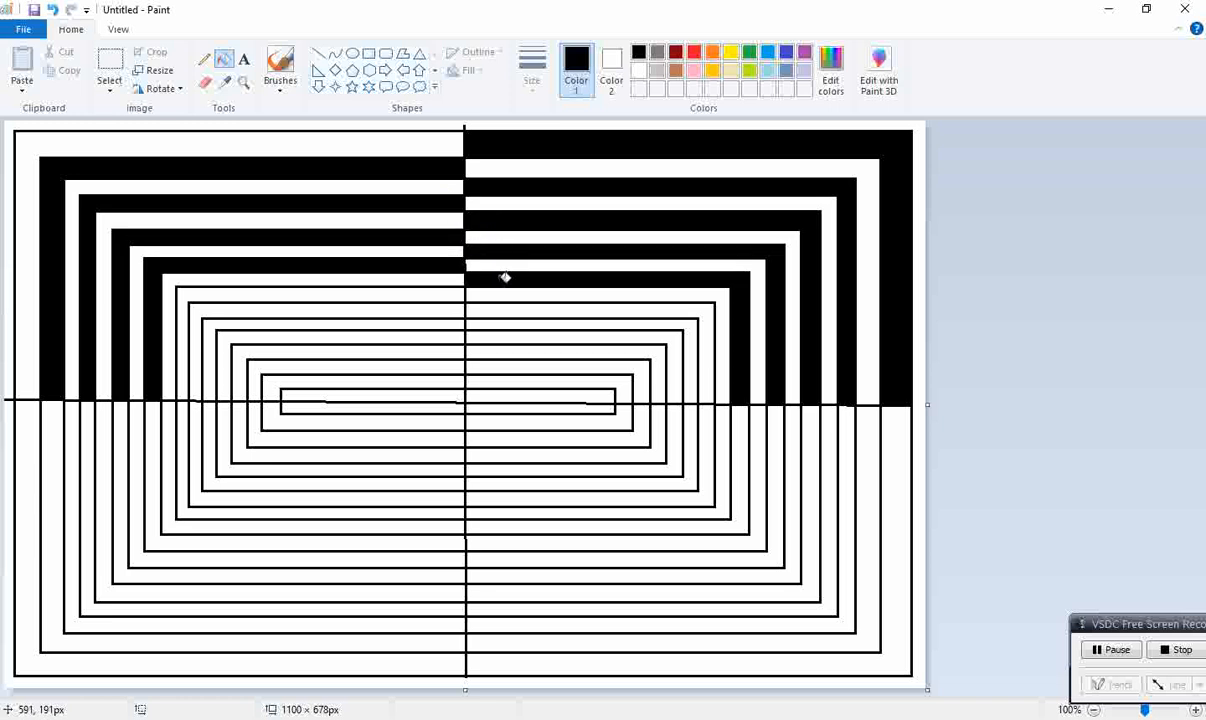
left_click(448, 290)
left_click(478, 307)
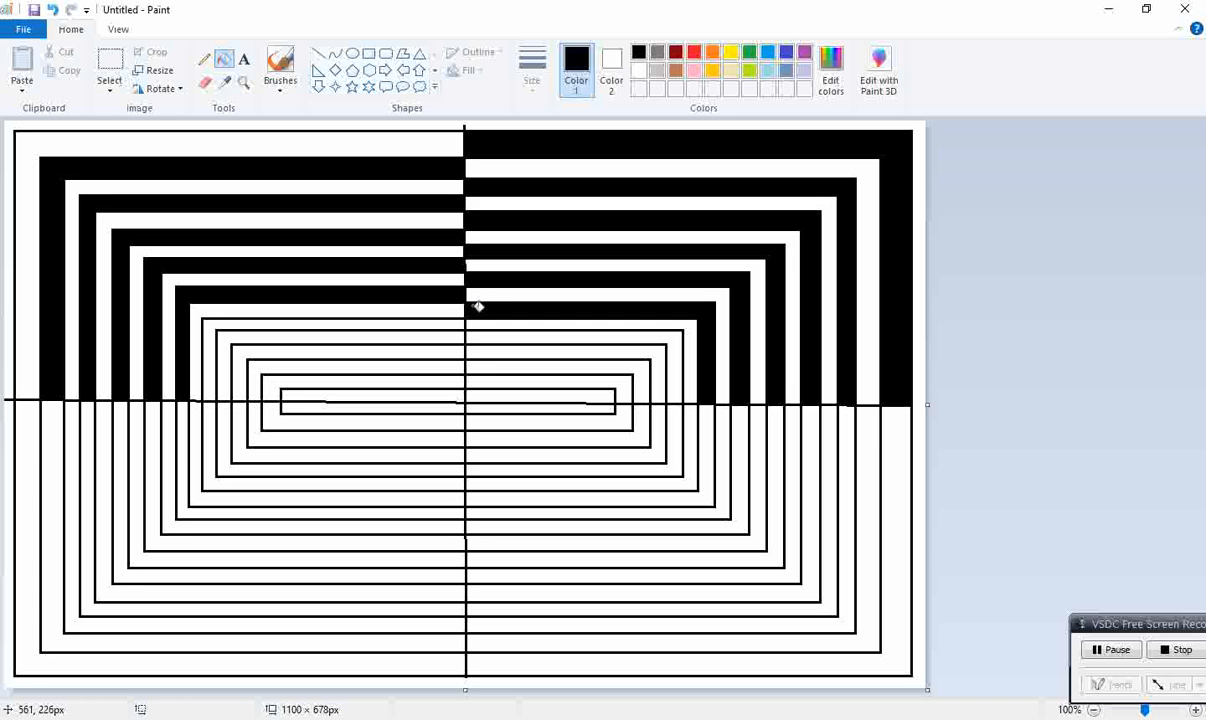
left_click(448, 323)
left_click(490, 334)
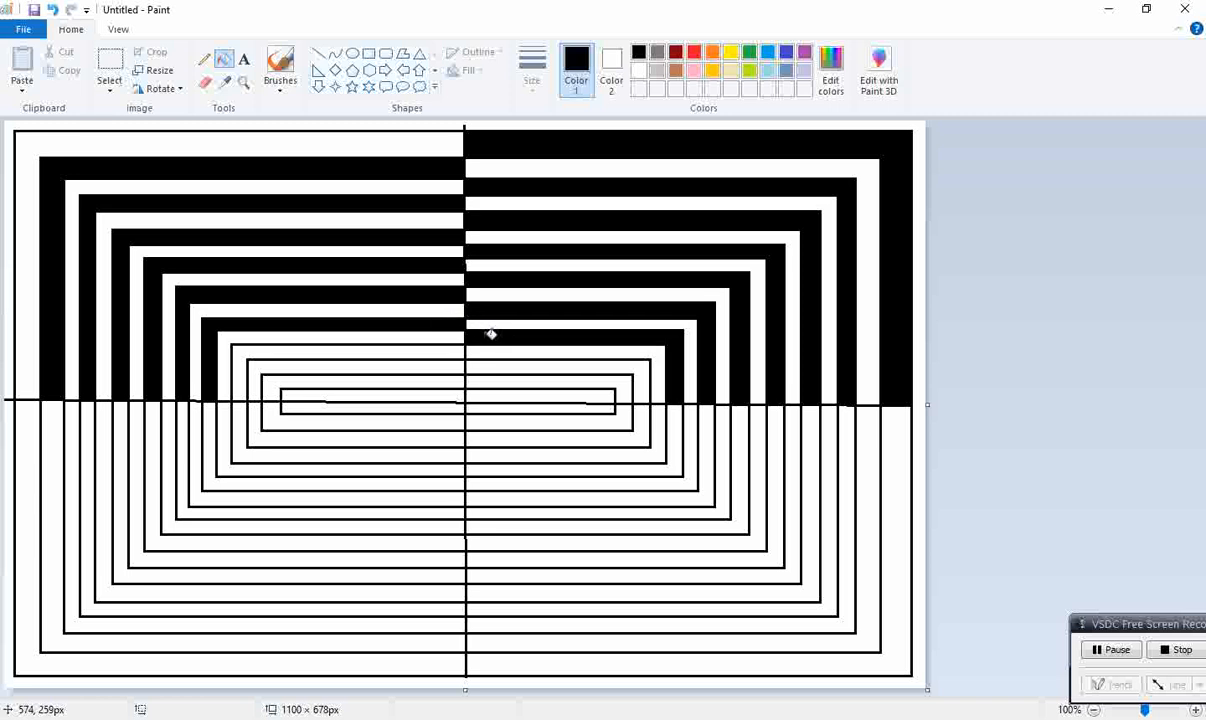
left_click(453, 348)
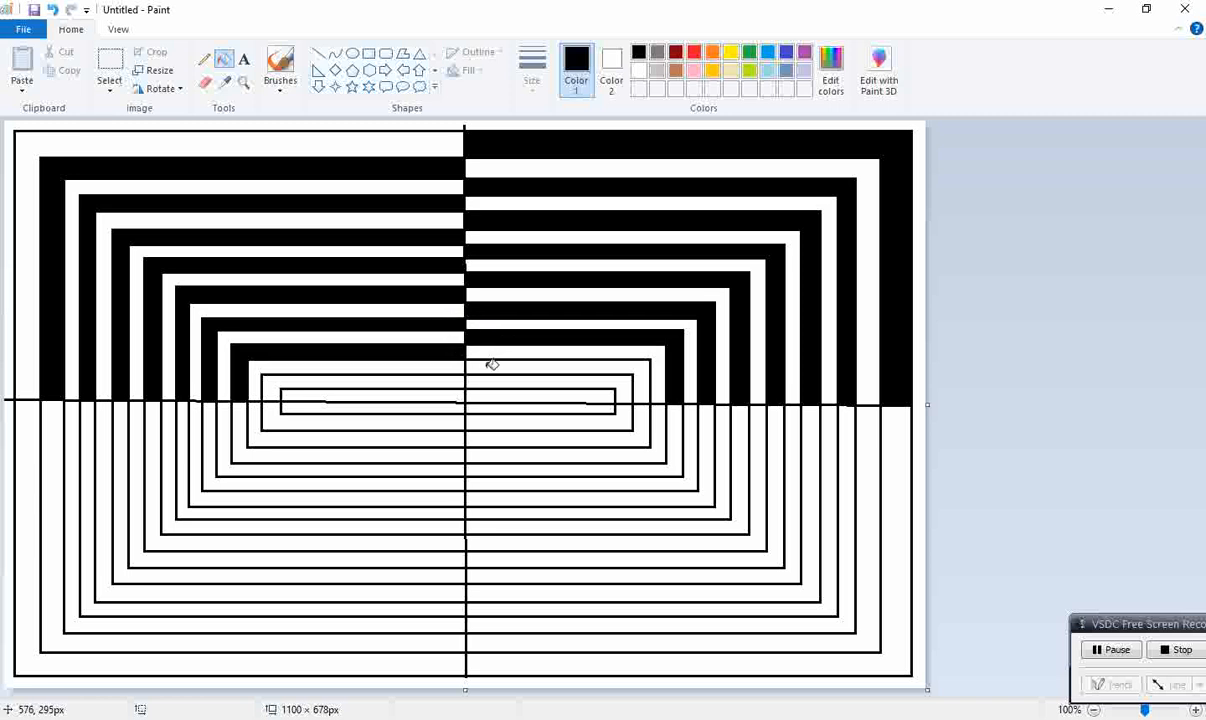
left_click(492, 365)
left_click(451, 376)
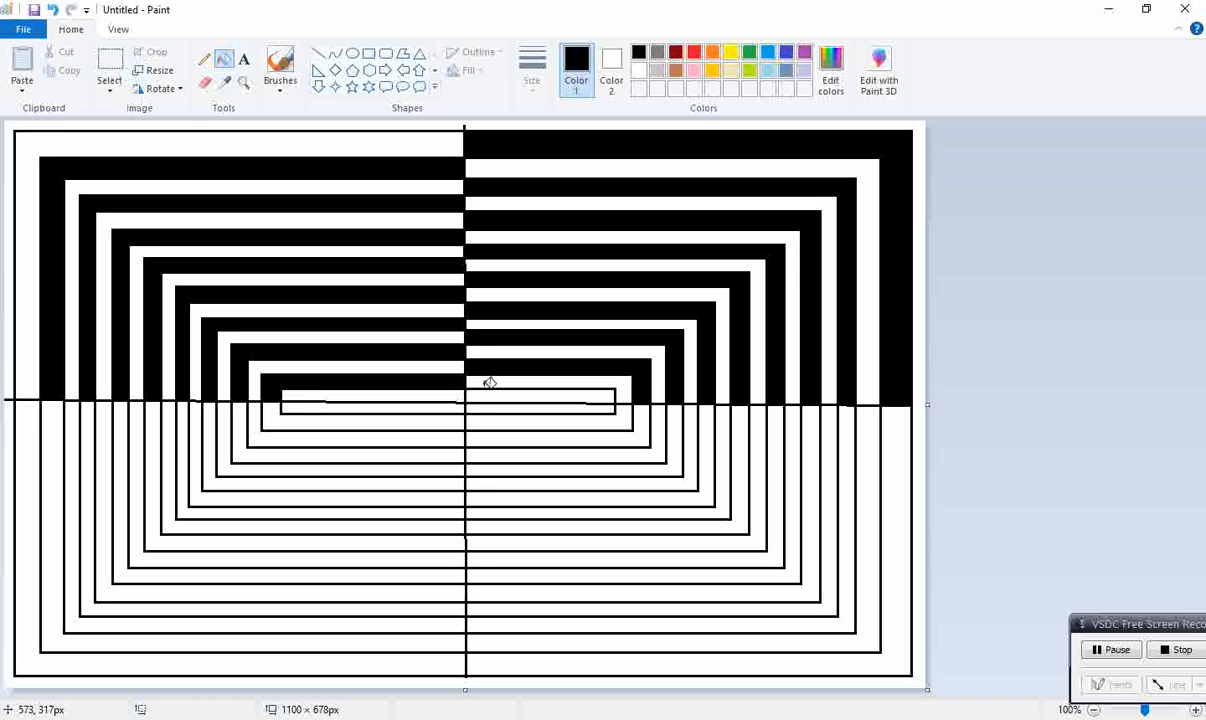
left_click(487, 380)
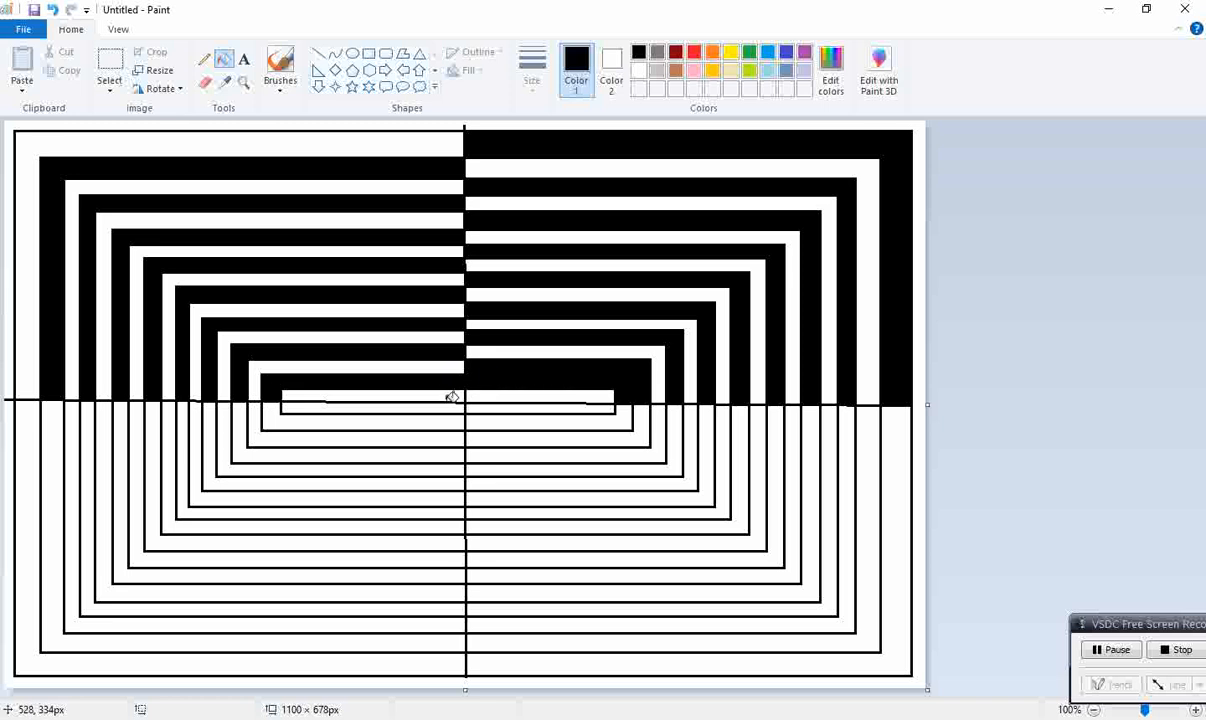
left_click(450, 403)
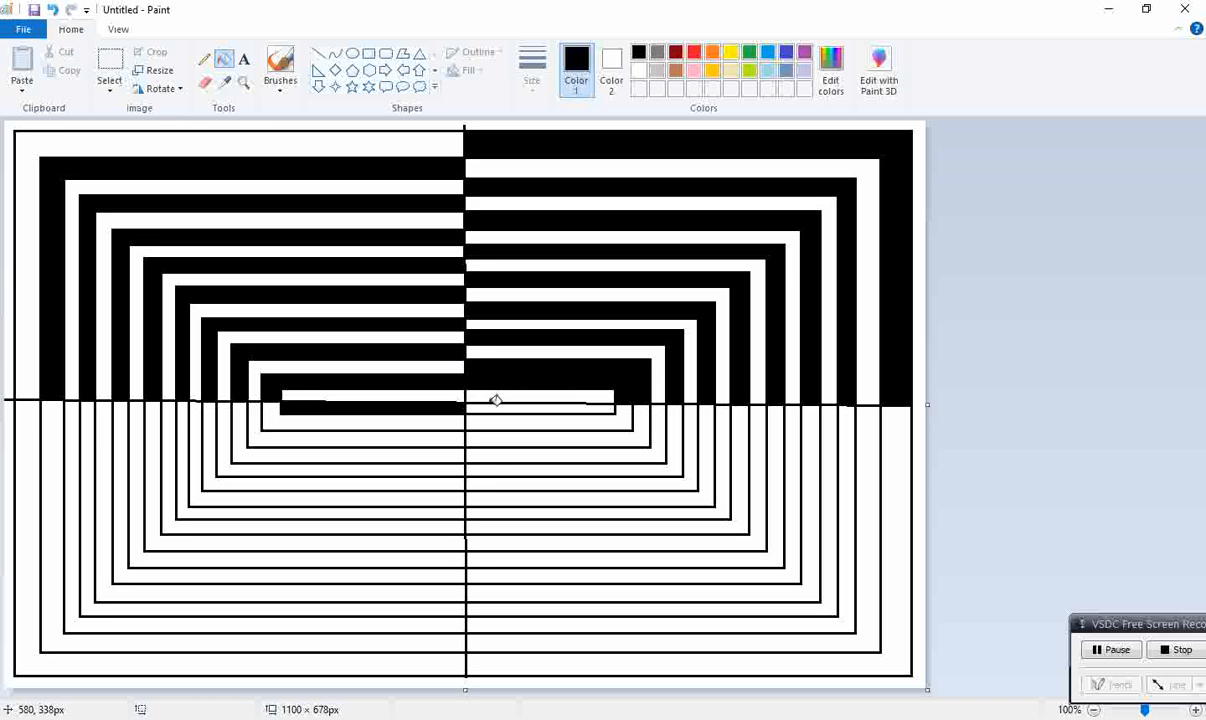
key("ctrl+z")
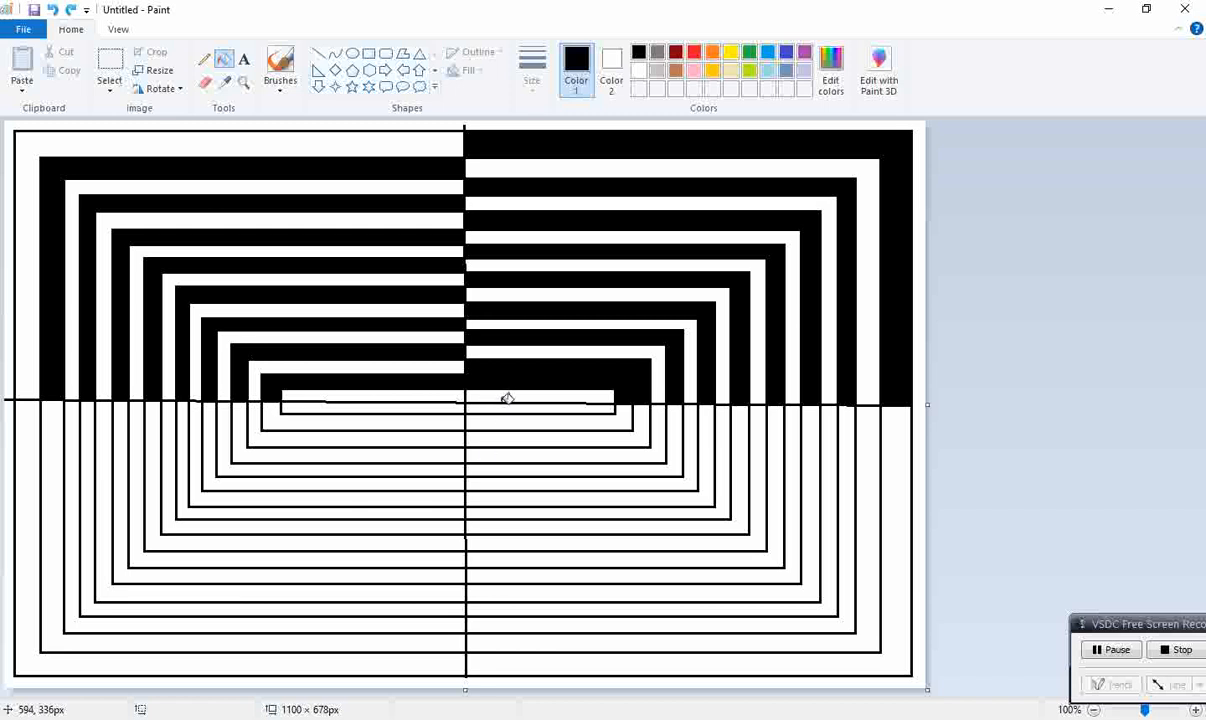
right_click(505, 398)
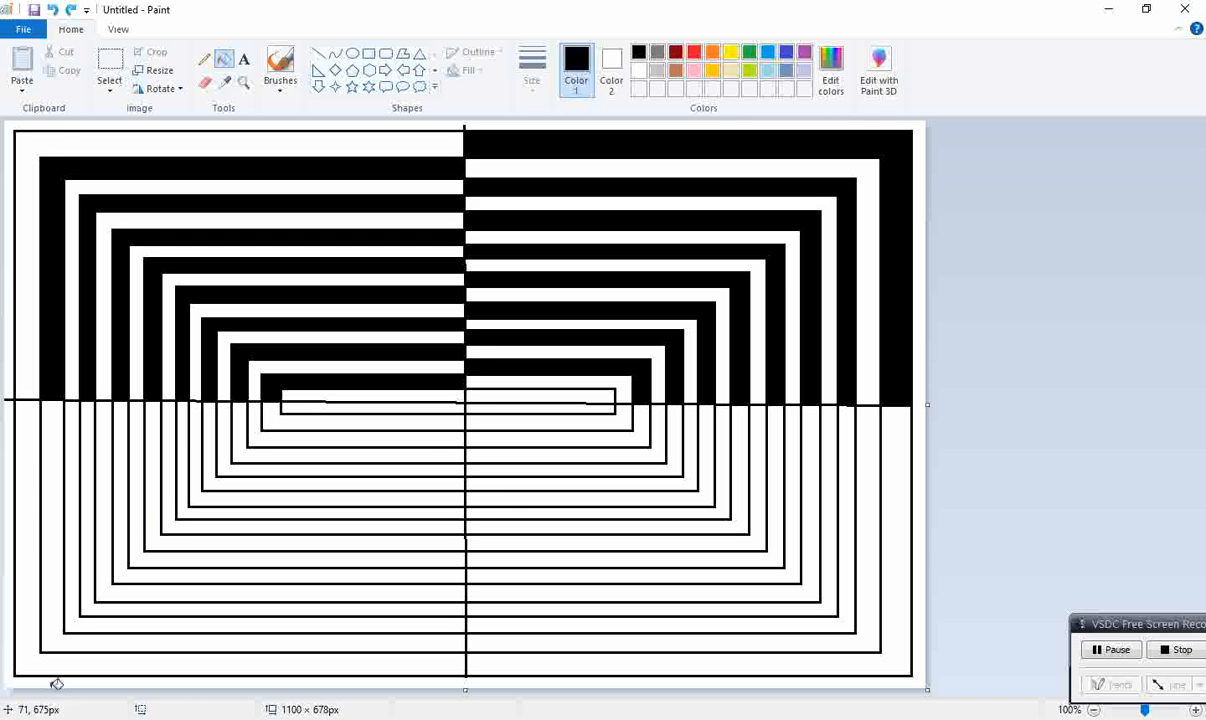
- Fill the outer eight bands of the lower half black, alternating between quadrants and starting with the outermost left band, opposite to the upper half
left_click(447, 663)
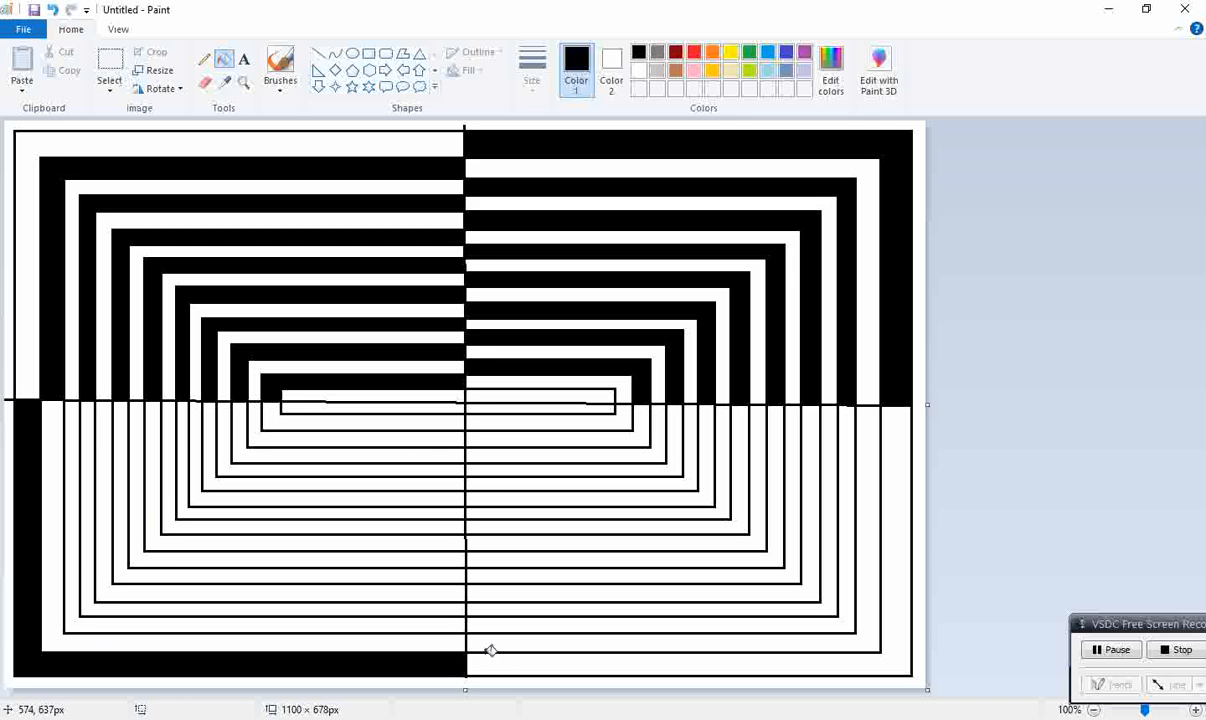
left_click(479, 640)
left_click(455, 624)
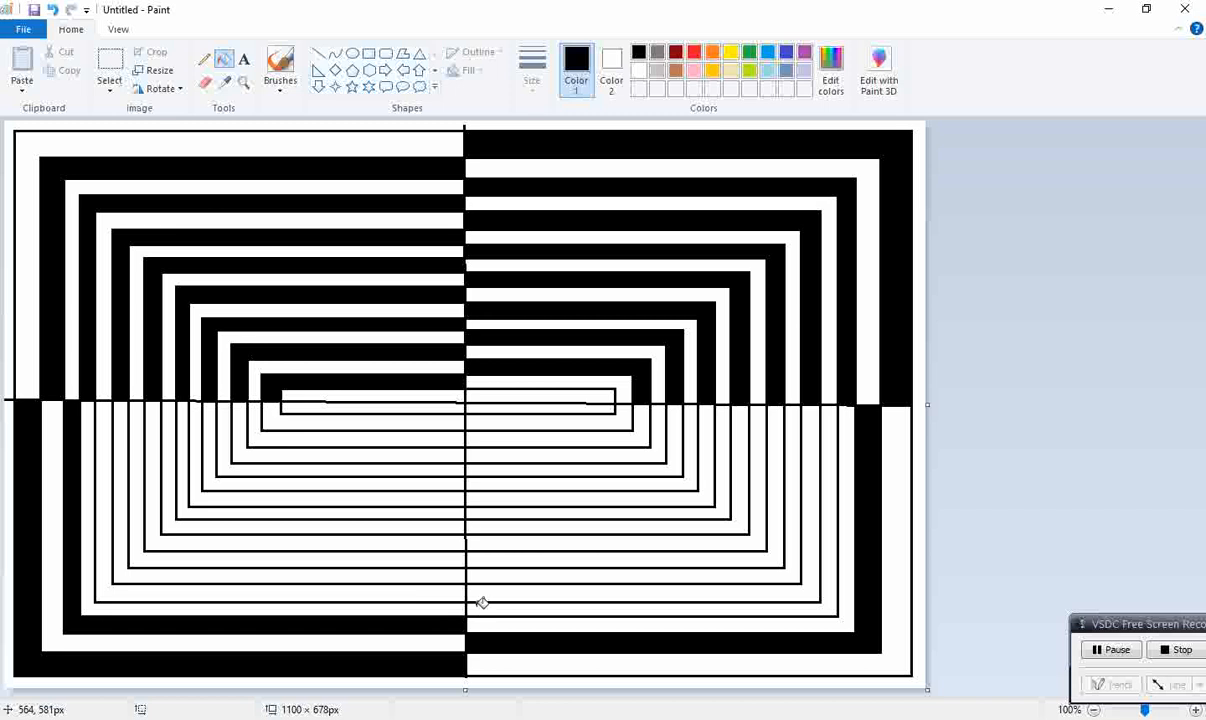
left_click(475, 609)
left_click(448, 592)
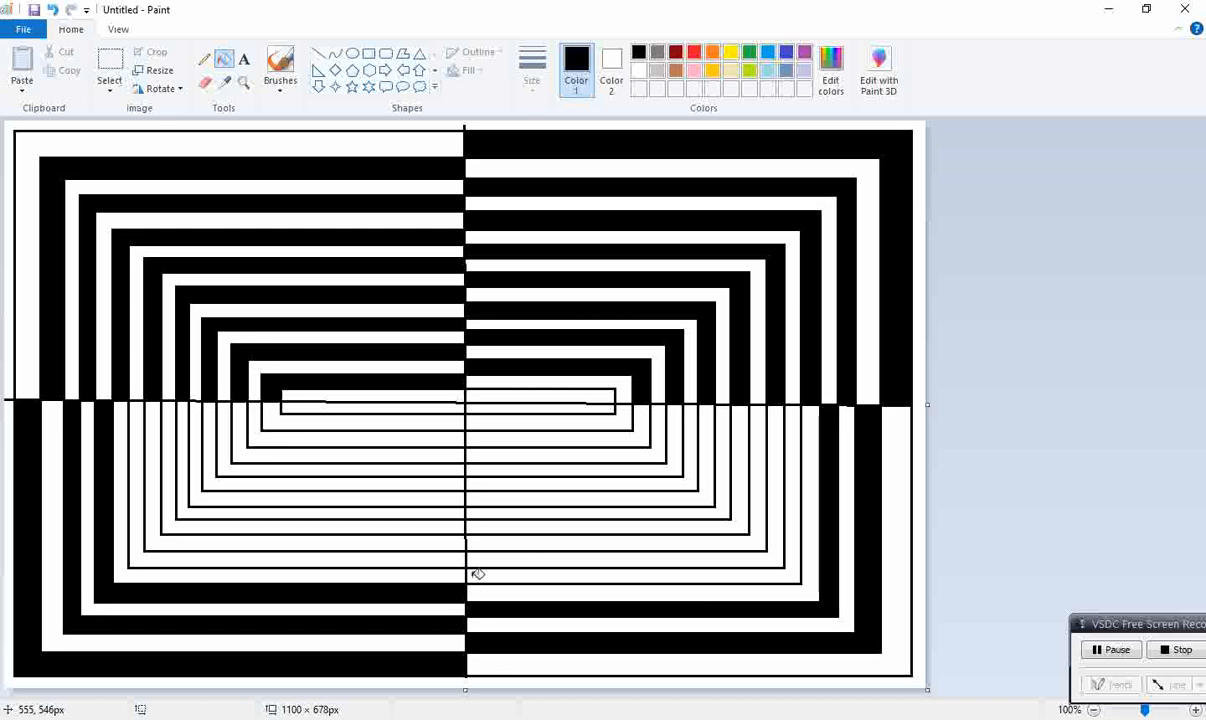
left_click(483, 572)
left_click(457, 550)
left_click(479, 538)
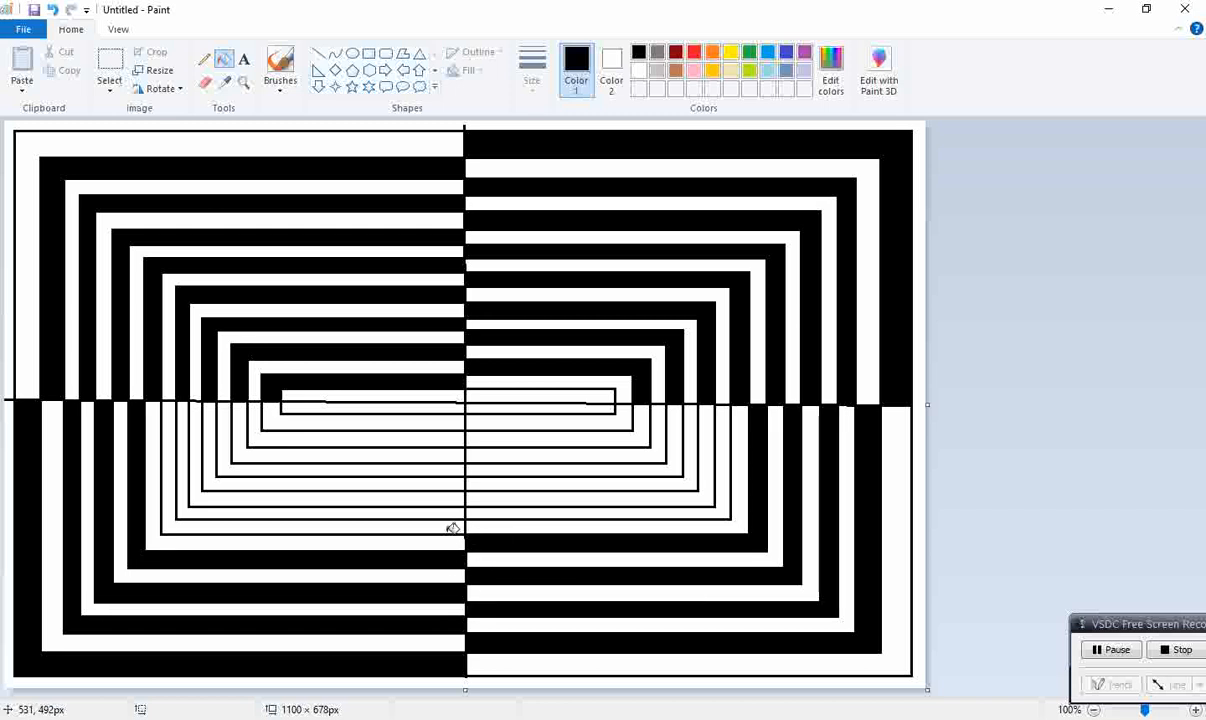
- Fill the remaining bands of the lower half black in the same left-right alternation, from the ninth band inward to the innermost rectangle
left_click(455, 522)
left_click(483, 508)
left_click(459, 497)
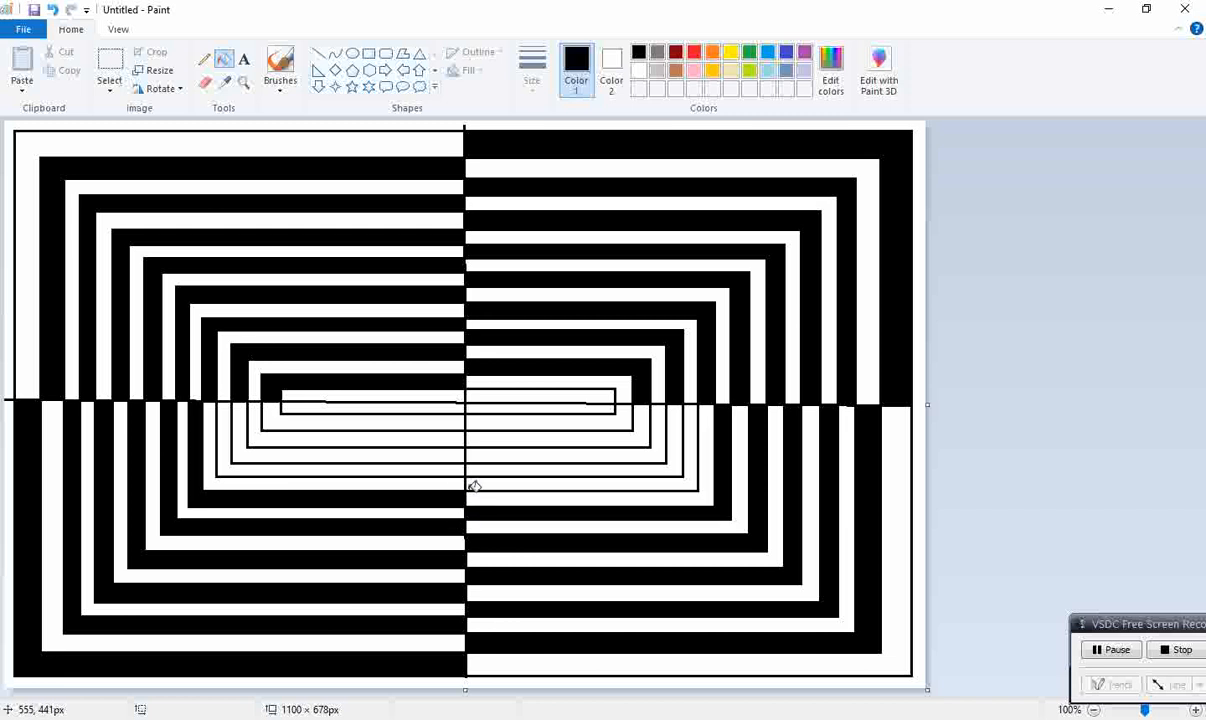
left_click(455, 468)
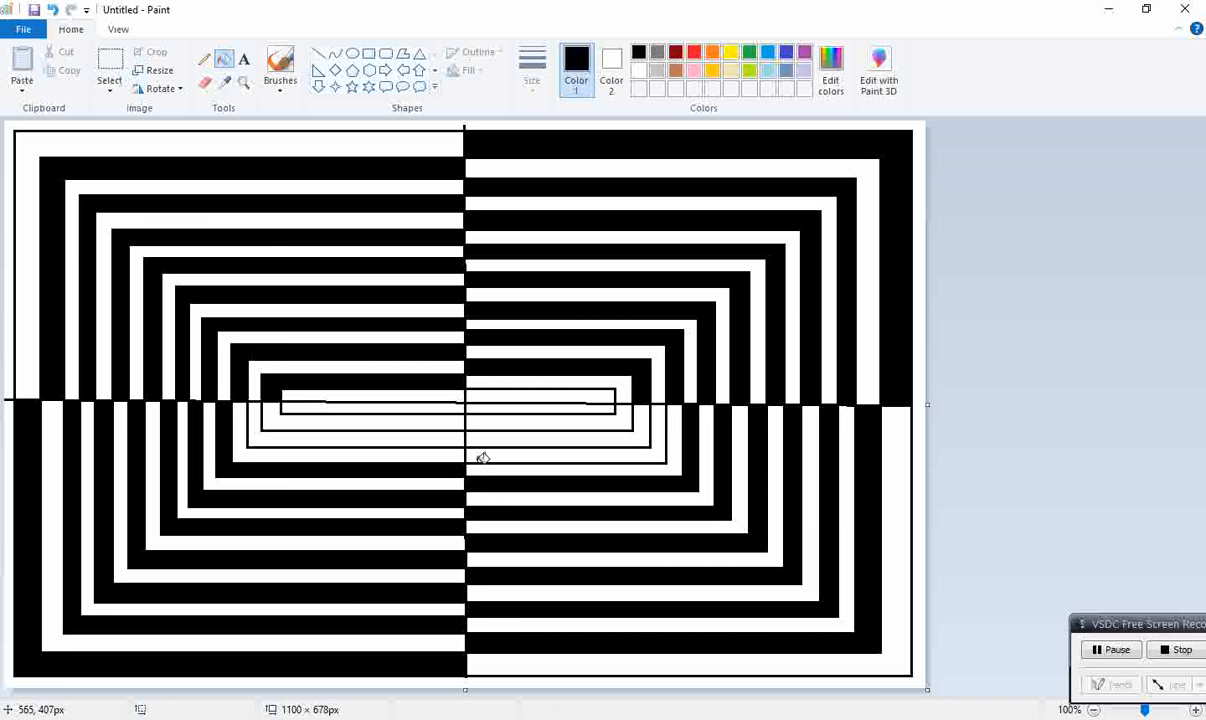
left_click(476, 440)
left_click(448, 410)
left_click(472, 410)
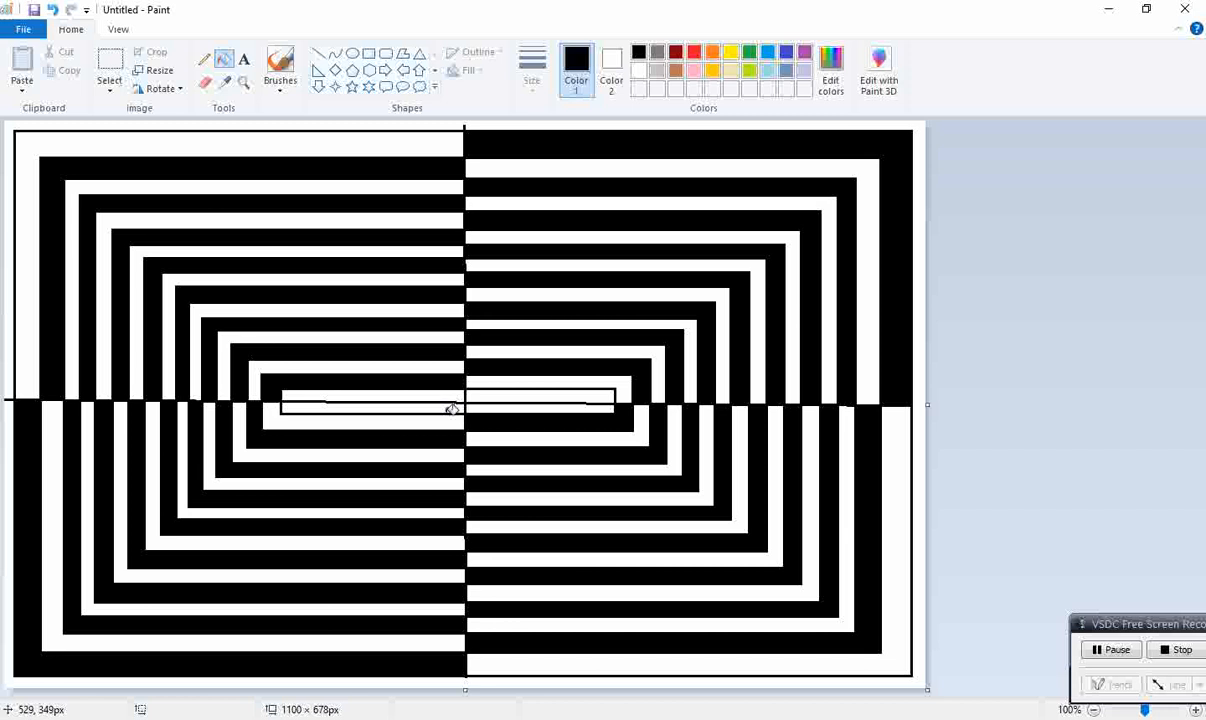
- Fill the innermost rectangle's lower-left and upper-right quarters and the margin around the outermost rectangle with black
left_click(448, 406)
left_click(480, 396)
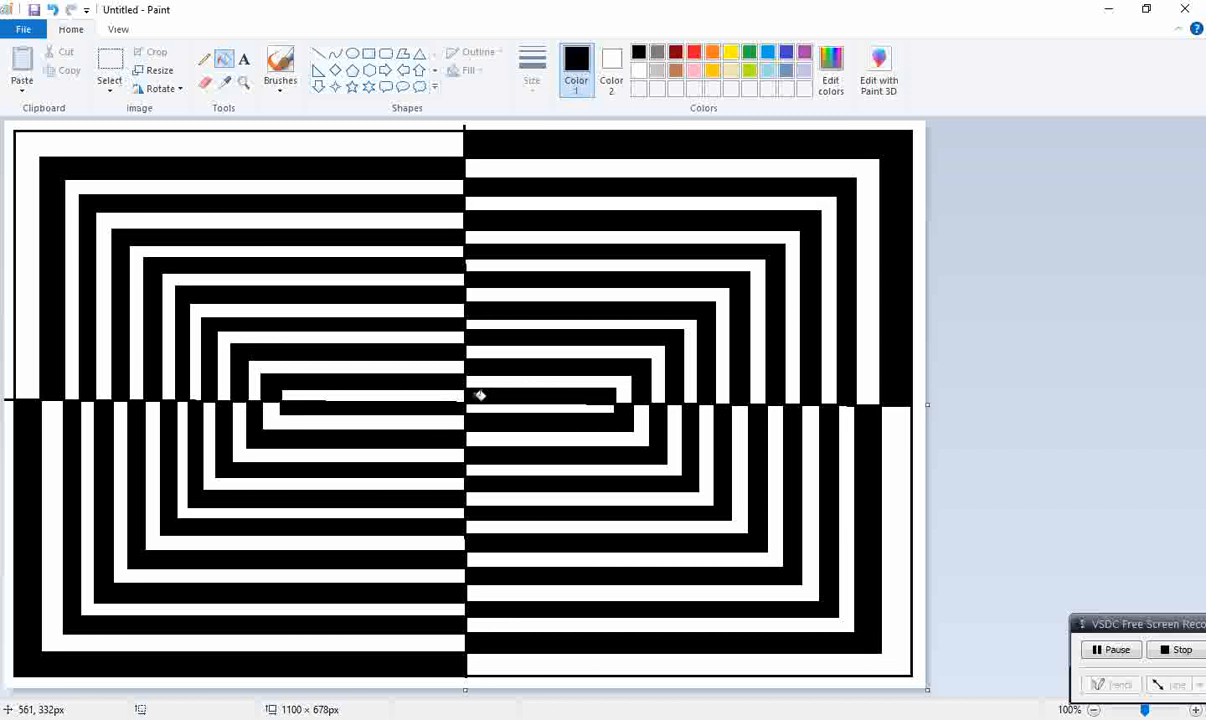
left_click(402, 124)
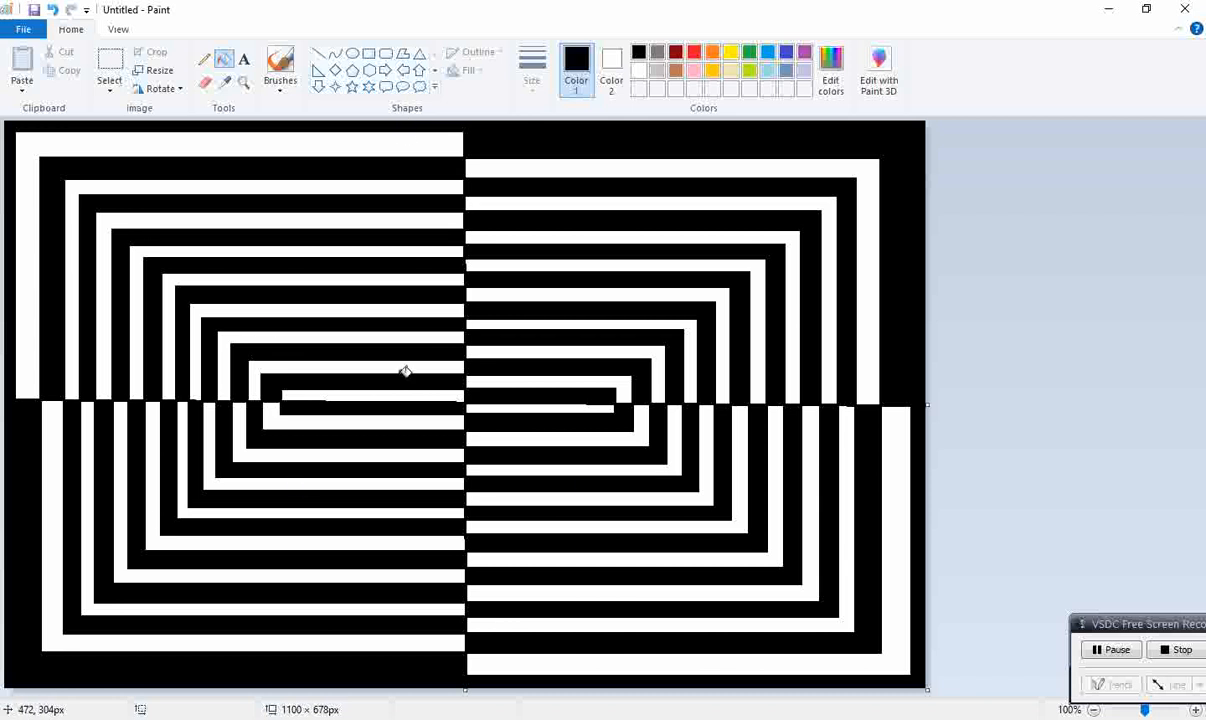
left_click(1118, 640)
left_click_drag(1115, 636, 1010, 609)
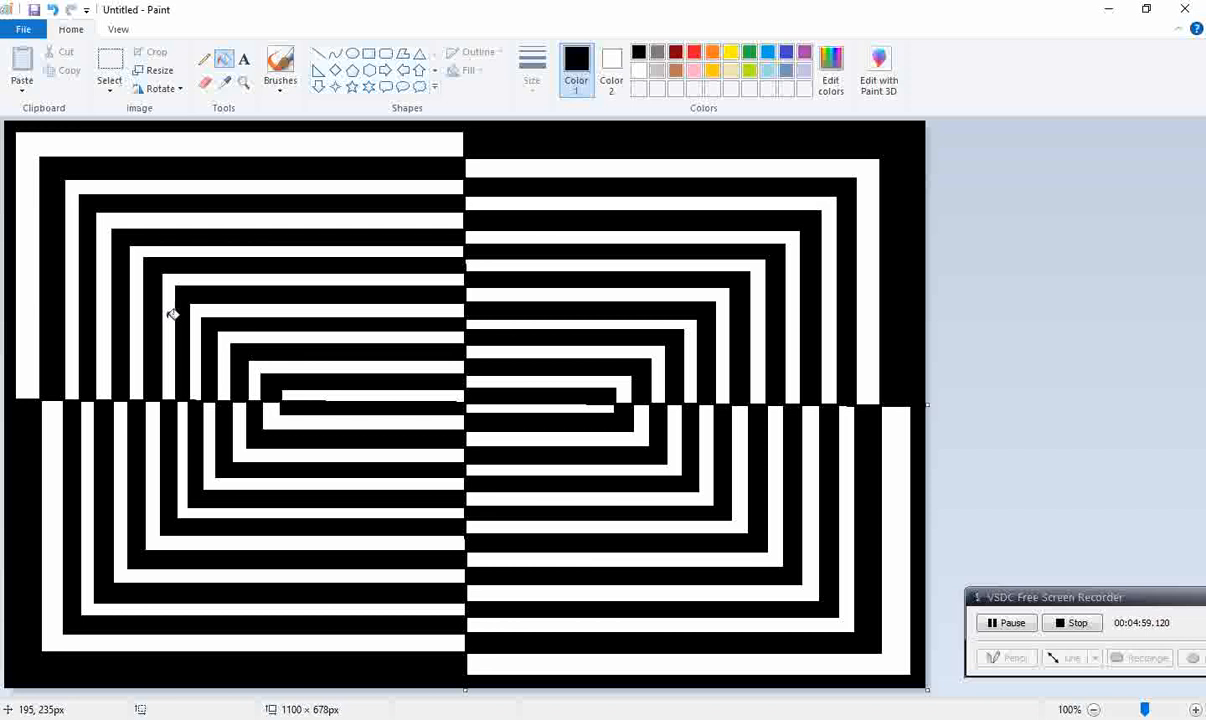
scroll(172, 314, "down", 1)
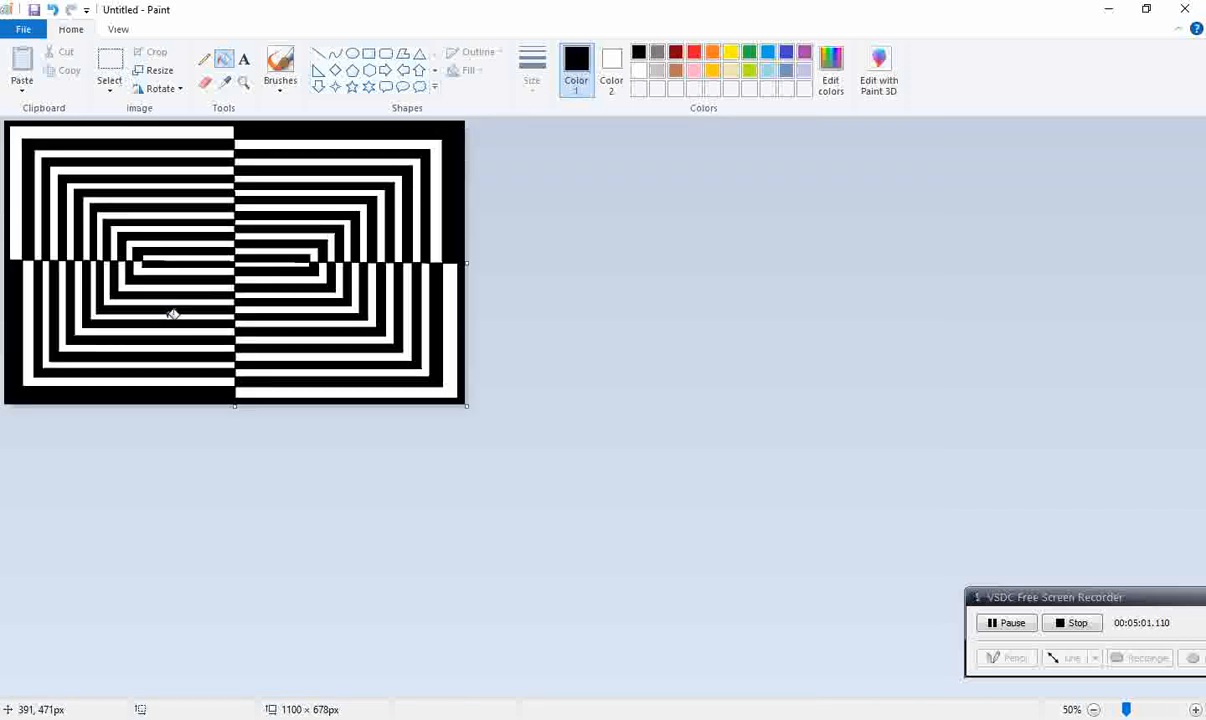
scroll(172, 314, "up", 2)
scroll(172, 314, "down", 1)
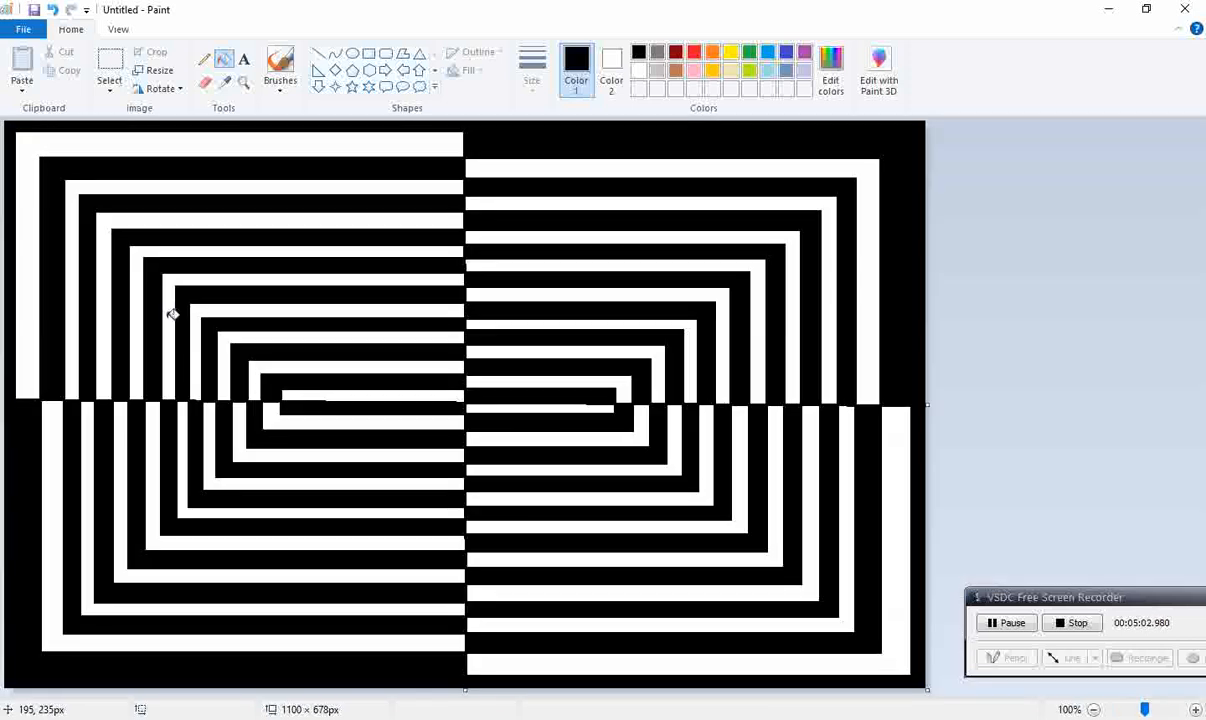